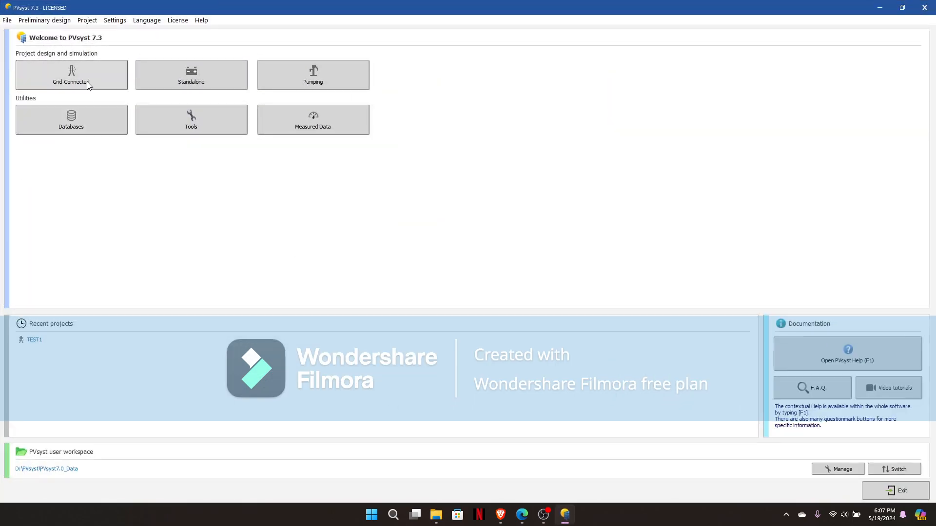
# Step: Create a new grid-connected project and name it TEST
pyautogui.click(87, 81)
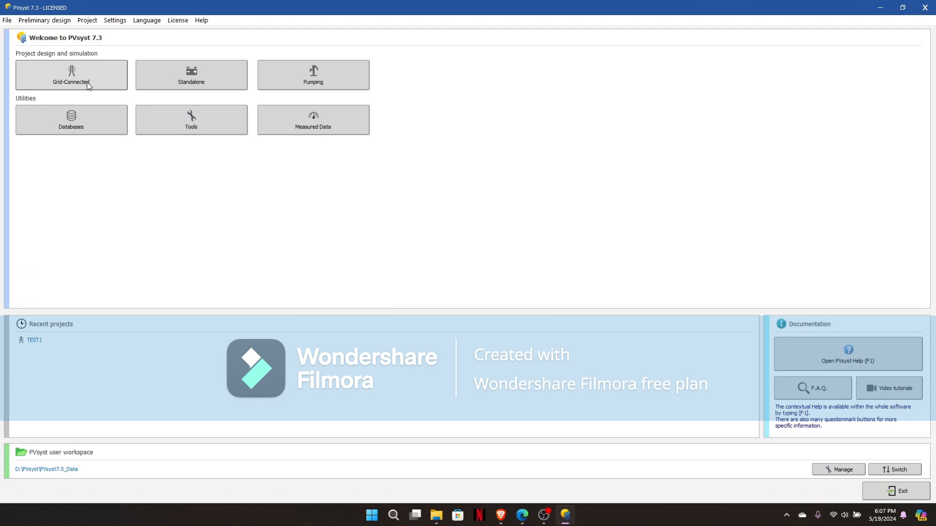
pyautogui.click(87, 83)
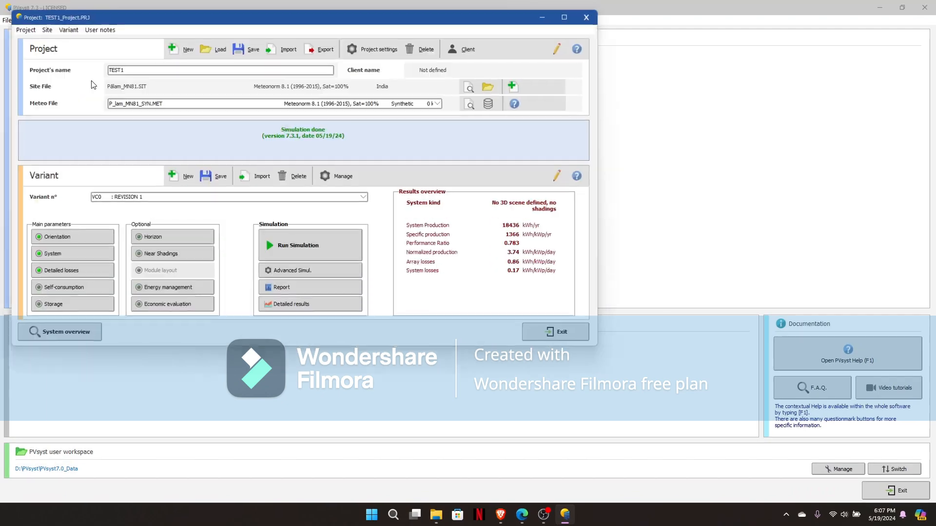
pyautogui.click(190, 51)
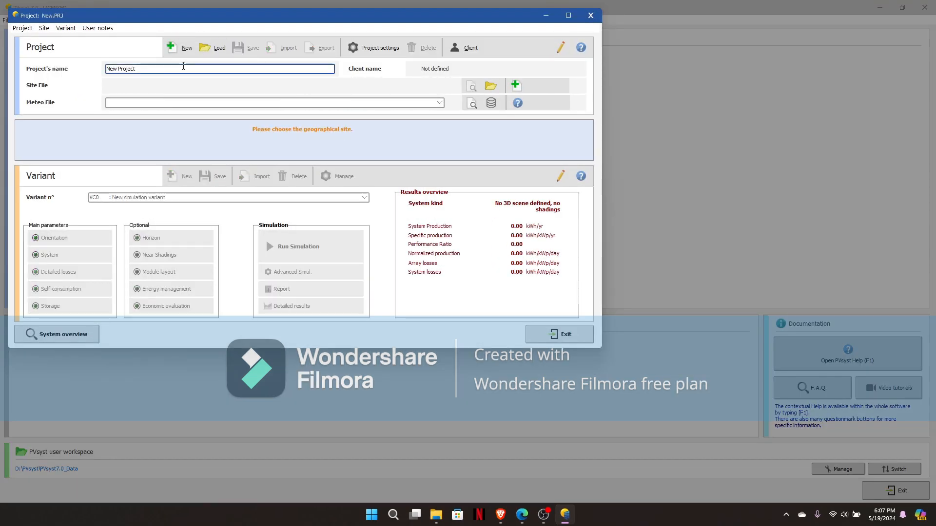
pyautogui.moveTo(170, 71); pyautogui.dragTo(81, 69)
pyautogui.write('TEST')
pyautogui.press('Return')
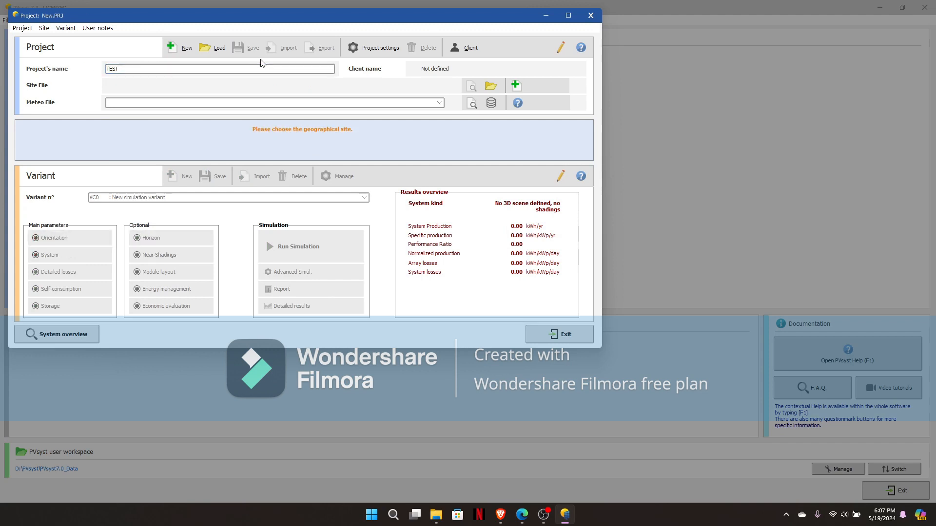
# Step: Start a new geographical site for the project and bring up its interactive map
pyautogui.click(509, 84)
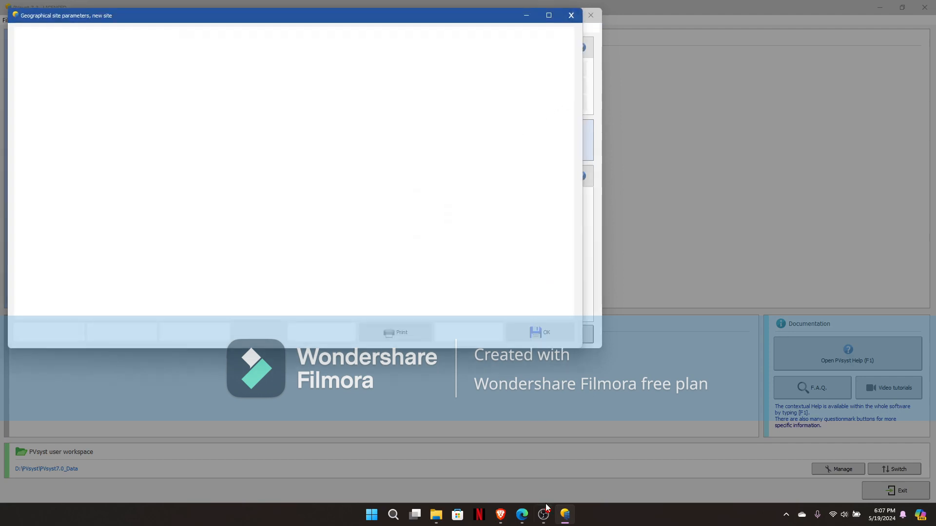
pyautogui.moveTo(221, 20); pyautogui.dragTo(294, 30)
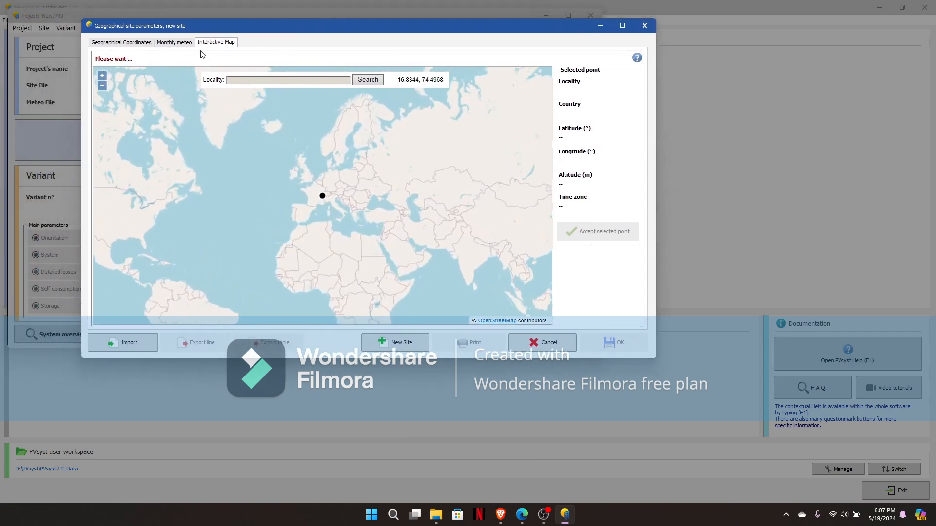
pyautogui.click(183, 43)
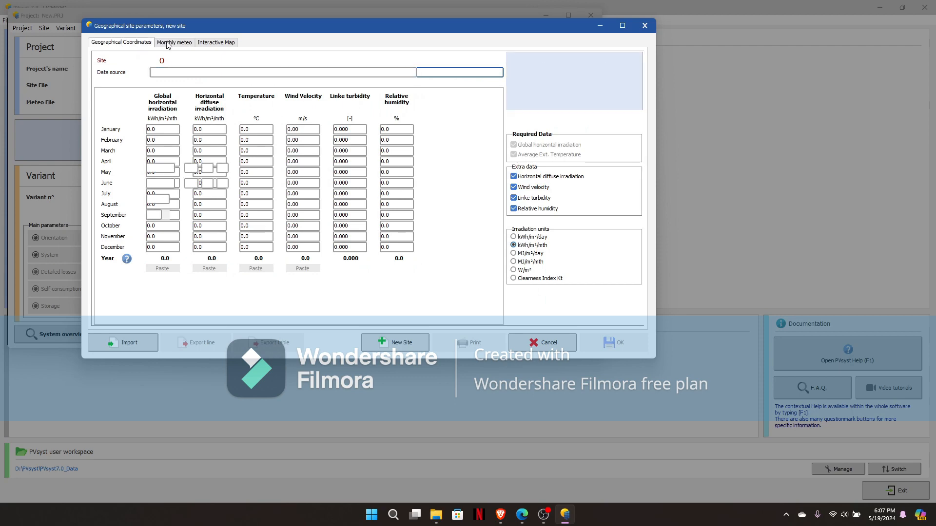
pyautogui.click(220, 44)
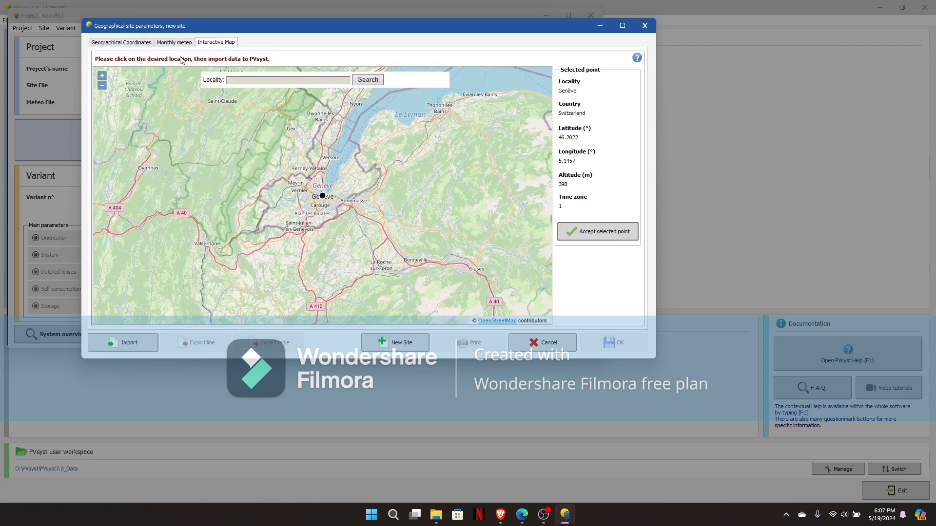
pyautogui.click(121, 43)
pyautogui.click(230, 43)
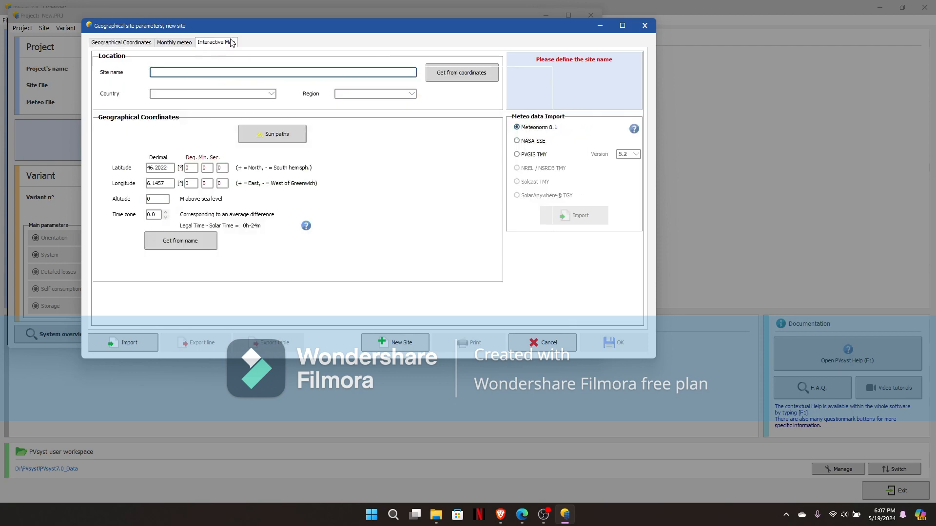
# Step: Switch to Google Maps in the browser and search for Bangalore, Karnataka
pyautogui.click(527, 520)
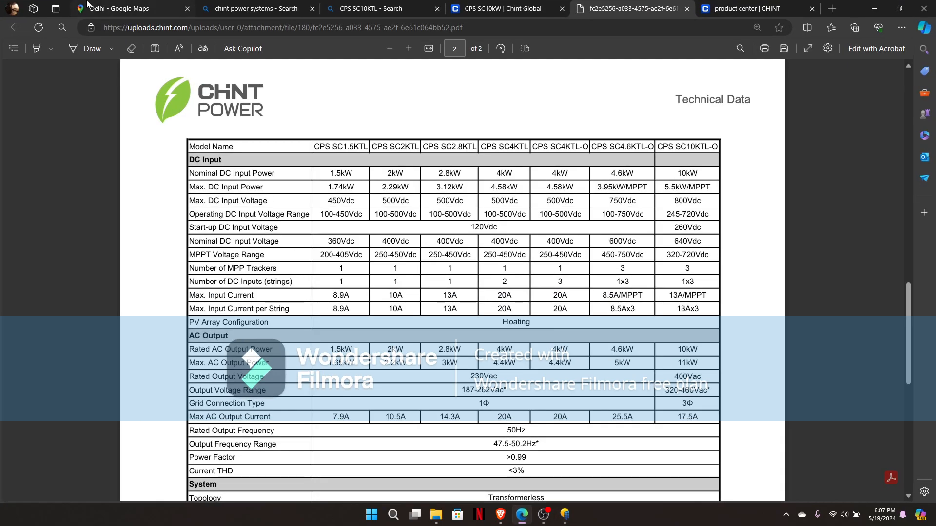
pyautogui.click(98, 7)
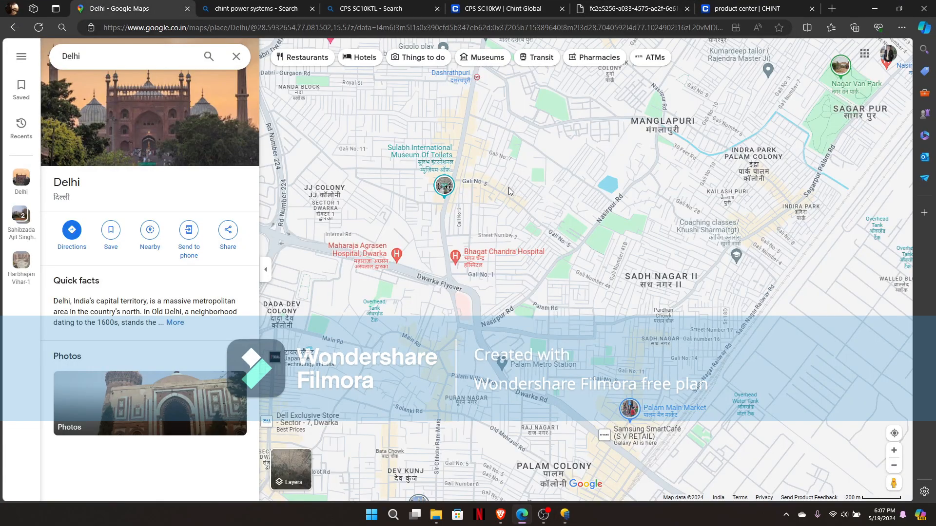
pyautogui.scroll(-2, 510, 182)
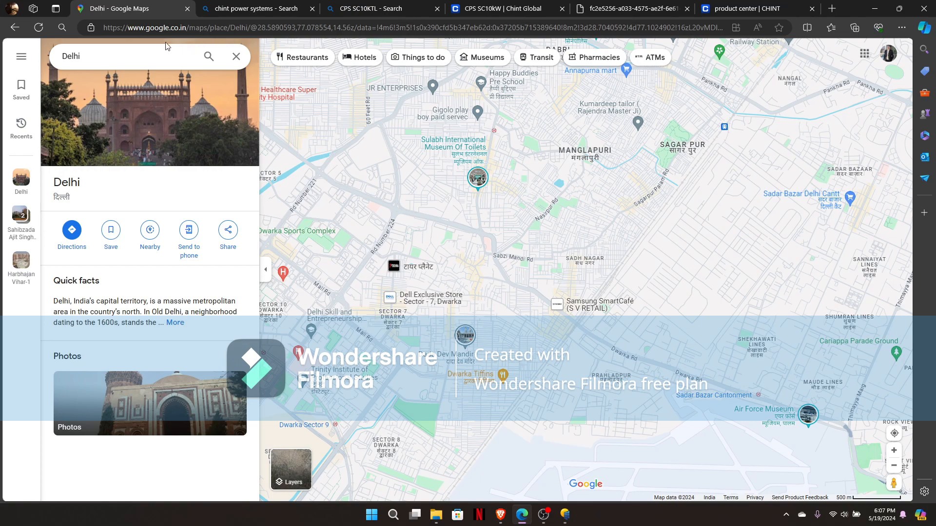
pyautogui.click(100, 53)
pyautogui.write('BAGA')
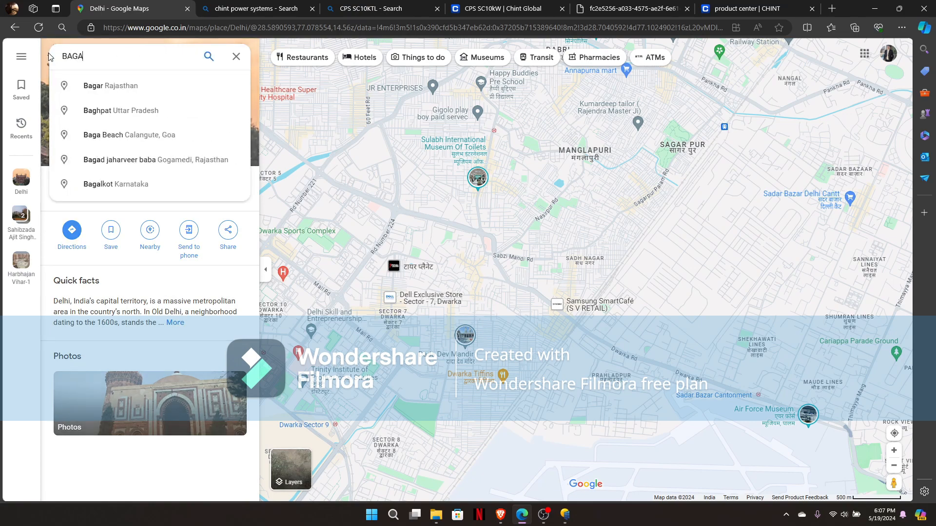
pyautogui.press('BackSpace')
pyautogui.press('BackSpace')
pyautogui.write('NGALORE')
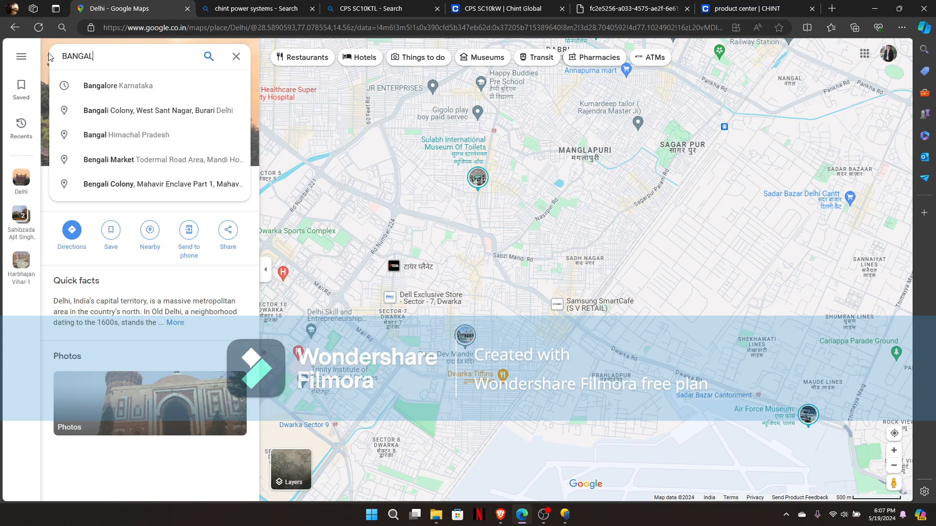
pyautogui.click(132, 95)
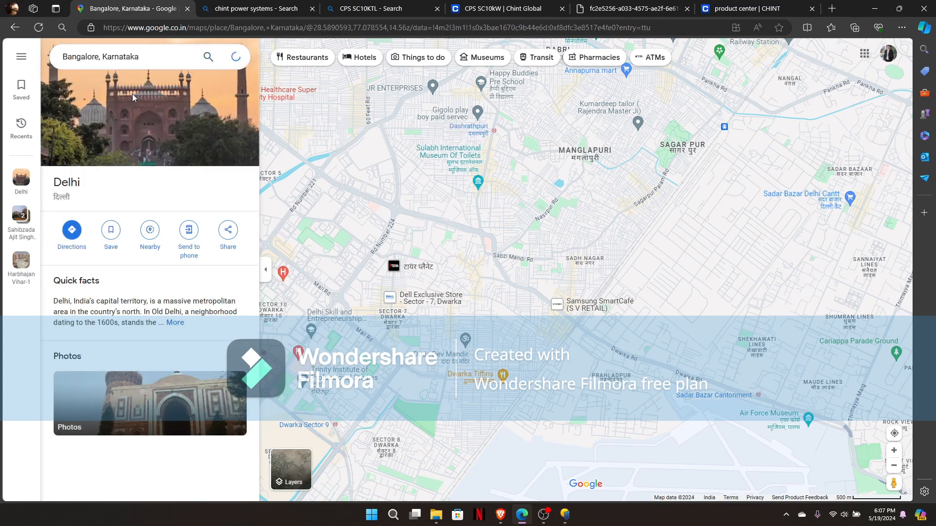
# Step: Copy the coordinates of a map location just northwest of central Bengaluru
pyautogui.scroll(3, 503, 248)
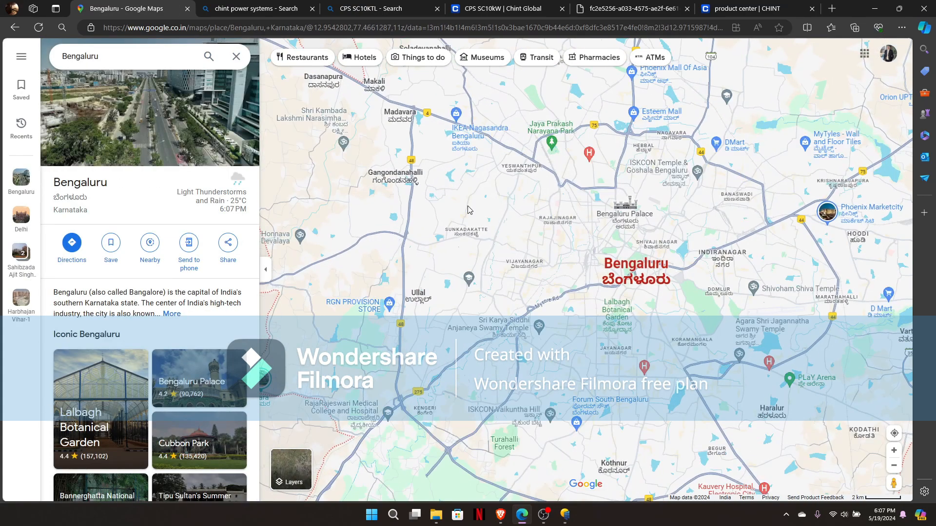
pyautogui.rightClick(465, 203)
pyautogui.click(487, 211)
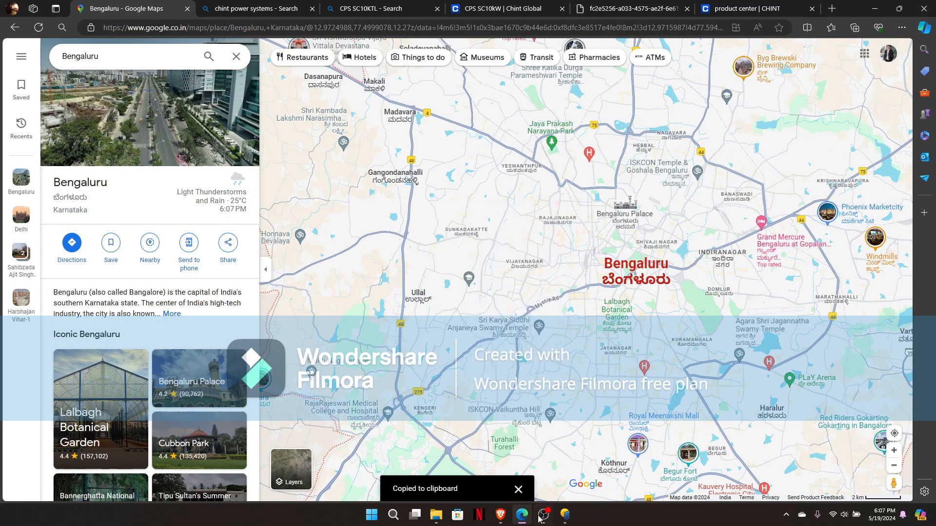
# Step: Switch back to PVsyst, locate 13.00702260707412, 77.50474605364981 on the interactive map and accept that point for the site
pyautogui.click(565, 515)
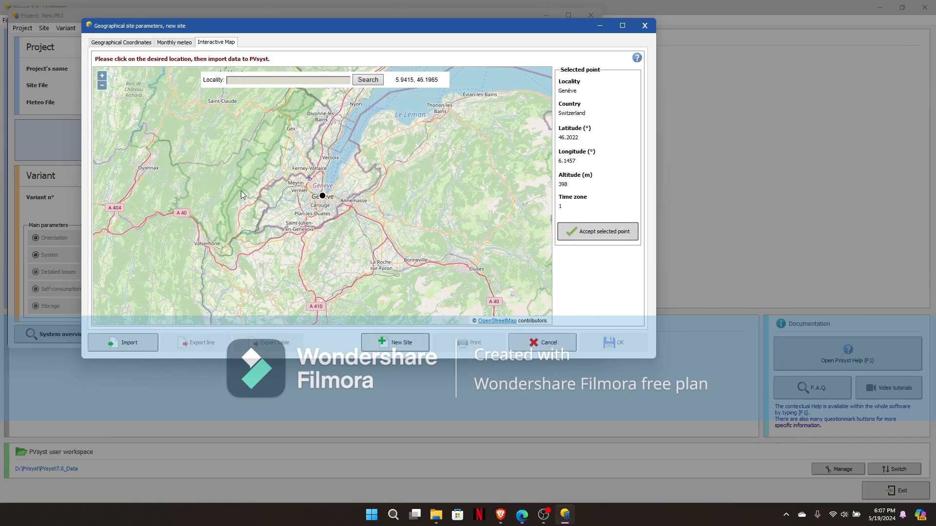
pyautogui.click(283, 82)
pyautogui.hotkey('ctrl', 'v')
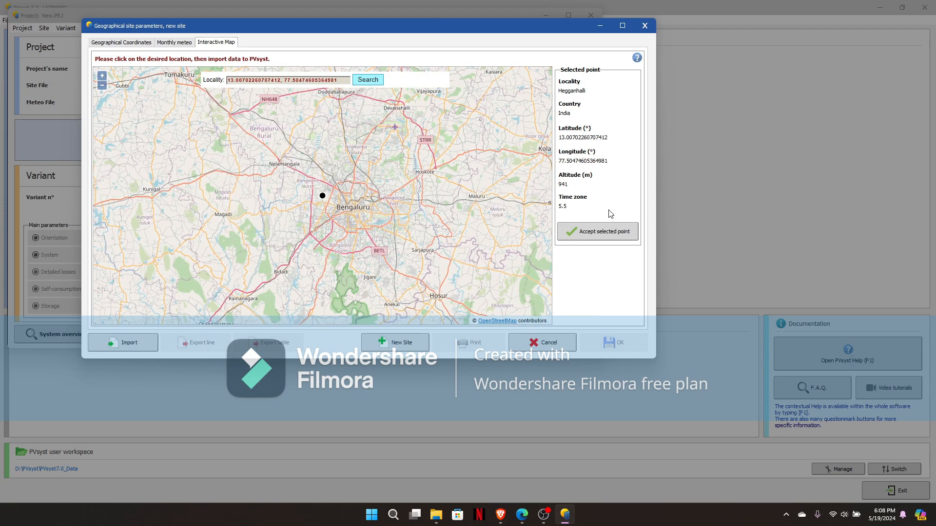
pyautogui.click(611, 226)
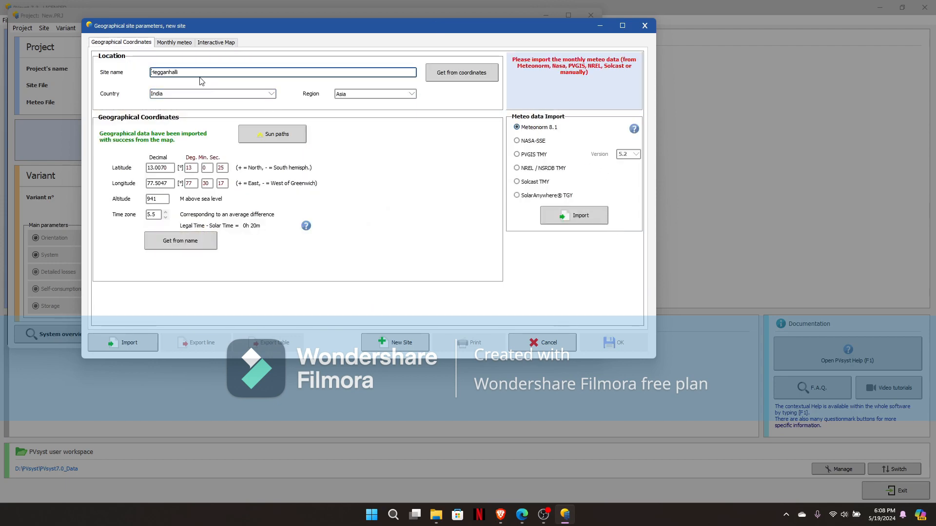
# Step: Import the monthly meteo data for the Hegganhalli site from Meteonorm 8.1
pyautogui.moveTo(194, 71); pyautogui.dragTo(148, 72)
pyautogui.click(583, 215)
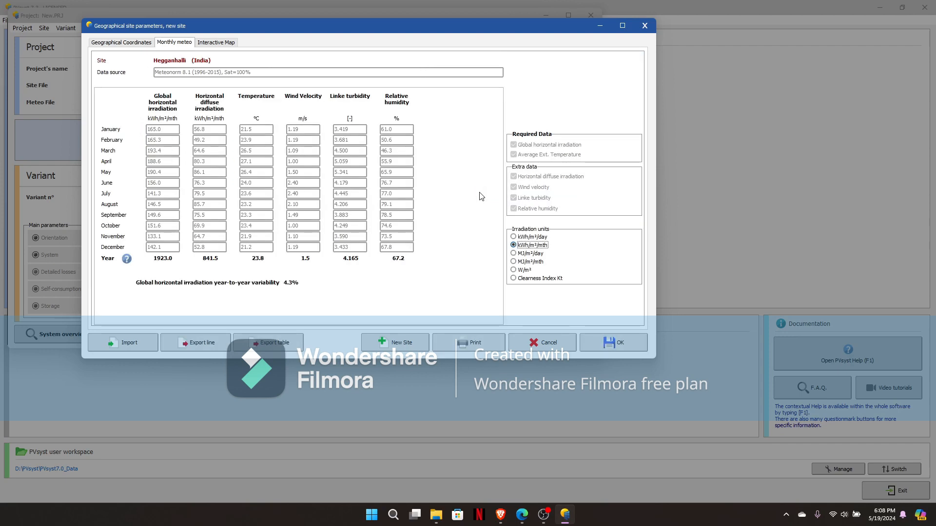
pyautogui.click(219, 48)
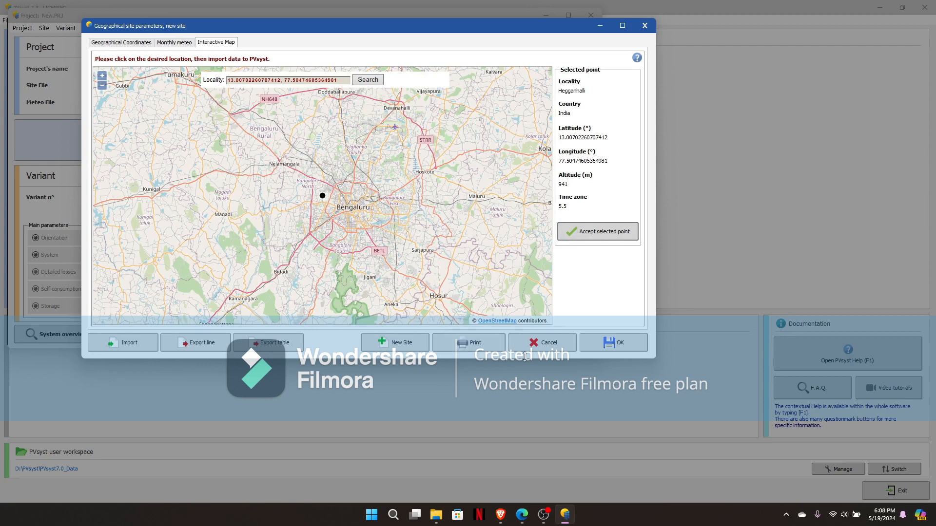
# Step: Save the geographical site as Hegganhalli_MN81 and its meteo file as Hegganhalli_MN81_SYN
pyautogui.click(613, 347)
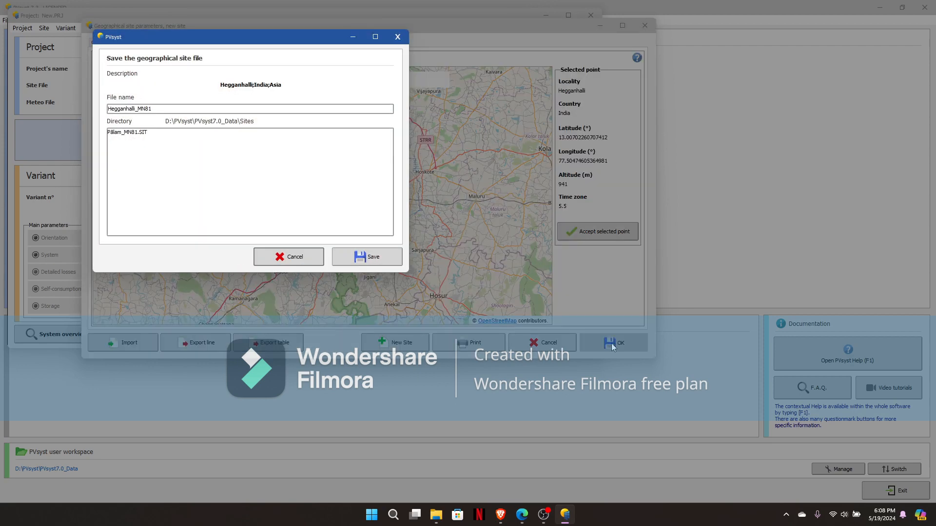
pyautogui.click(387, 251)
pyautogui.click(553, 294)
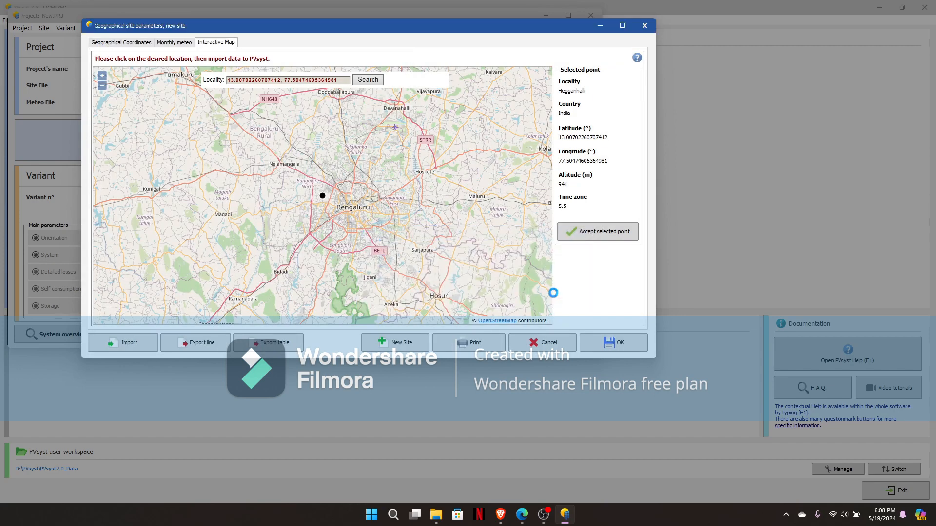
pyautogui.click(486, 296)
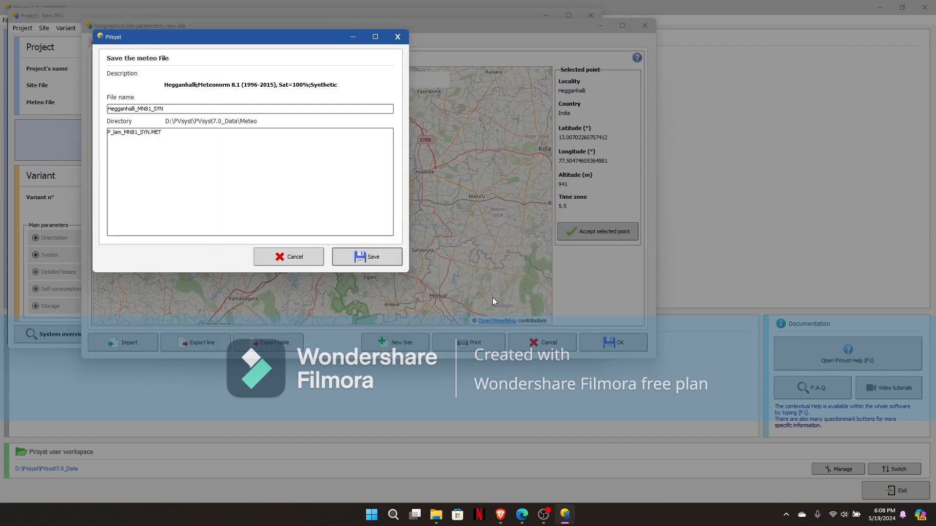
pyautogui.click(382, 262)
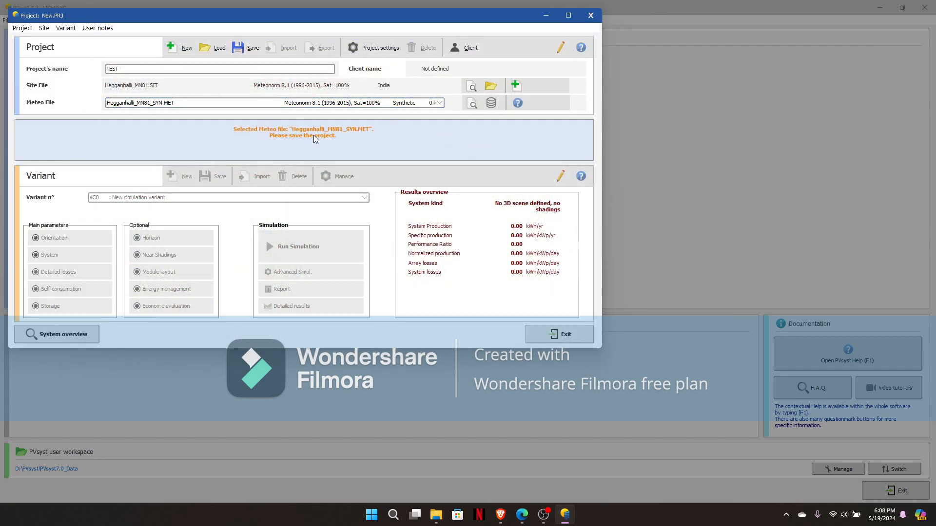
# Step: Save the project with the description TEST and the file name TEST_Project
pyautogui.click(247, 48)
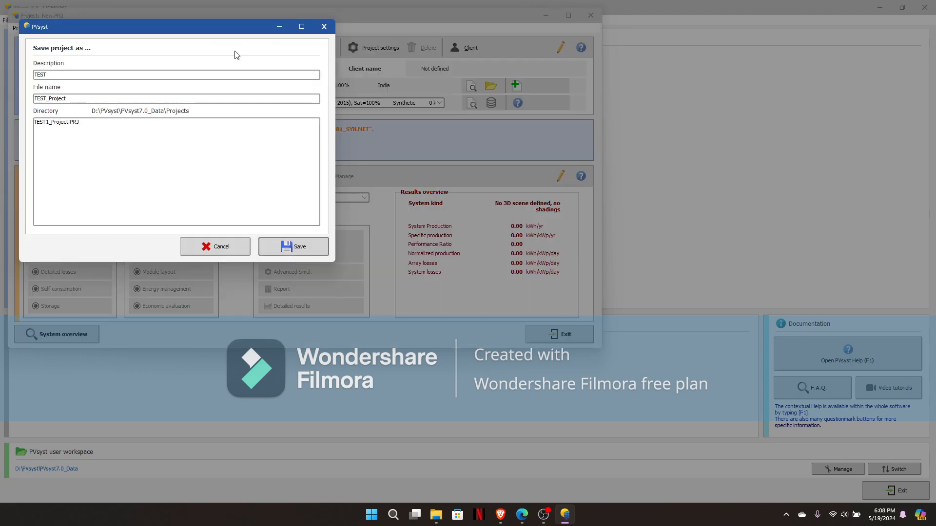
pyautogui.click(279, 253)
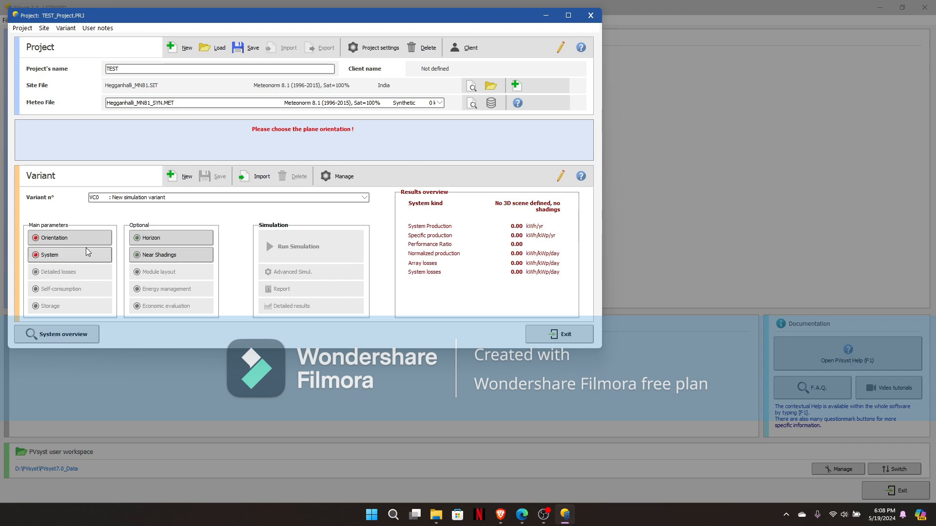
pyautogui.click(187, 199)
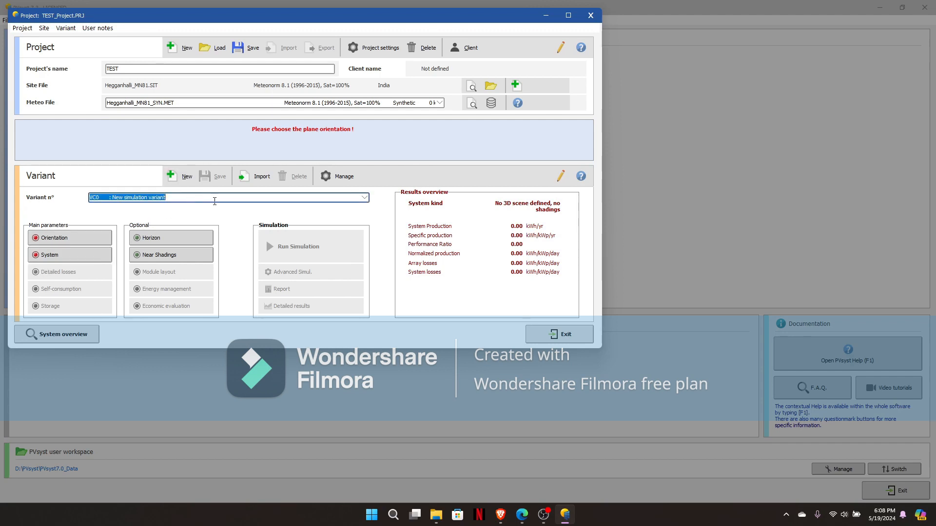
pyautogui.click(365, 200)
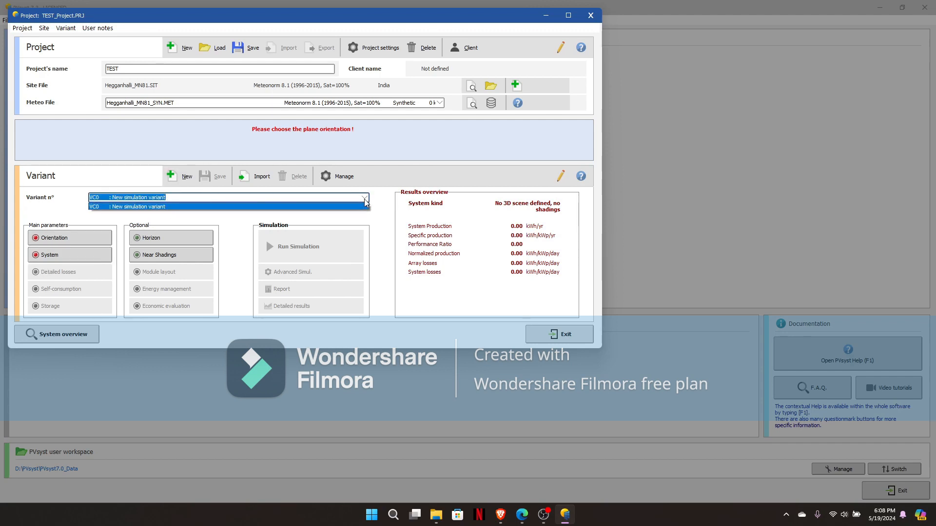
pyautogui.click(365, 202)
pyautogui.click(342, 176)
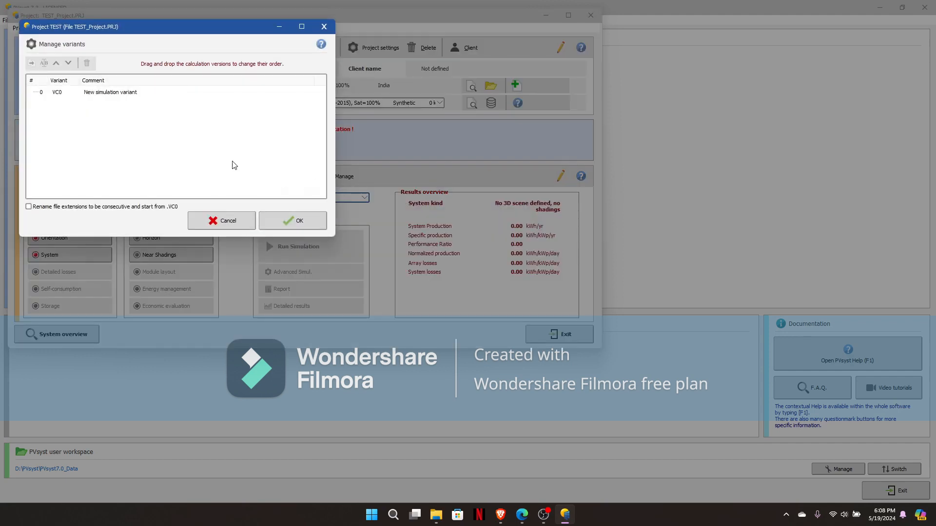
pyautogui.click(110, 92)
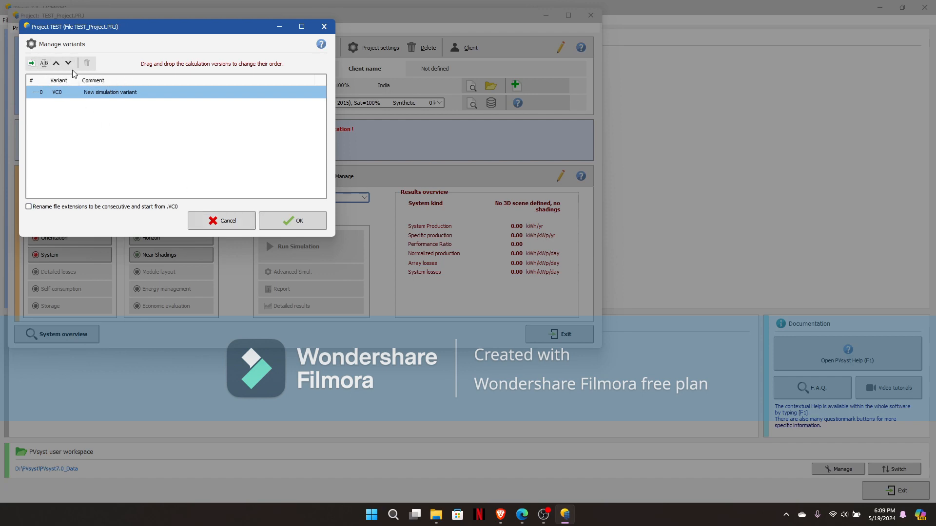
pyautogui.click(223, 218)
# Step: Rename simulation variant VC0 to REVISION1
pyautogui.click(190, 198)
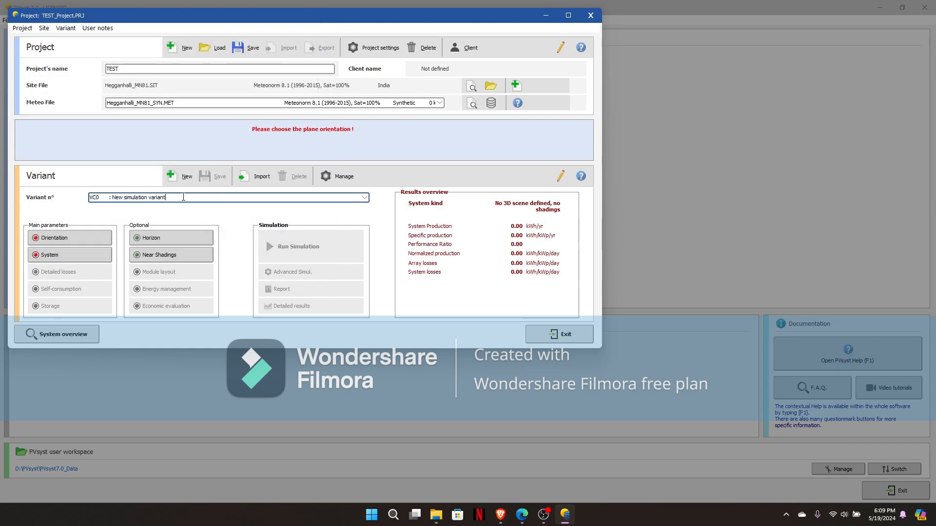
pyautogui.moveTo(182, 198); pyautogui.dragTo(121, 198)
pyautogui.write('REVISION1')
# Step: Define the variant's orientation as a Fixed Tilted Plane with a plane tilt of 15°
pyautogui.click(71, 240)
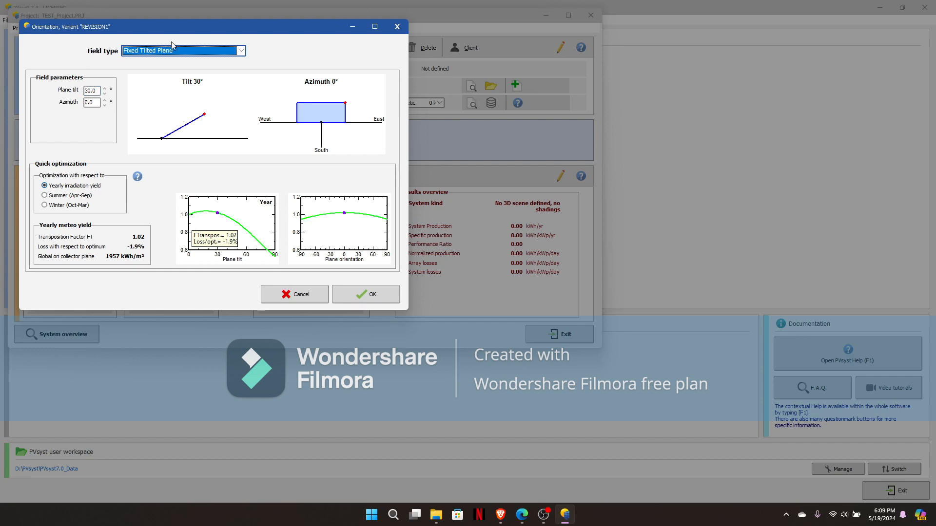
pyautogui.click(243, 50)
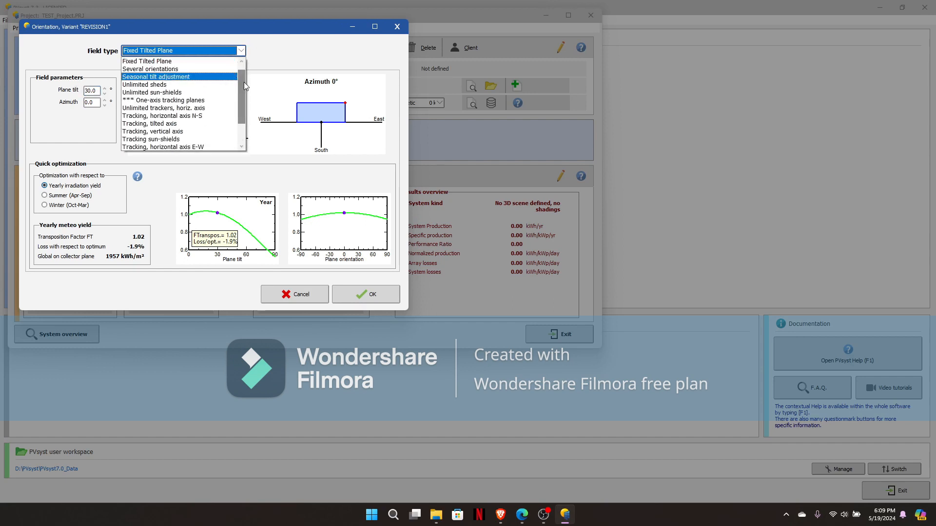
pyautogui.moveTo(243, 82); pyautogui.dragTo(244, 73)
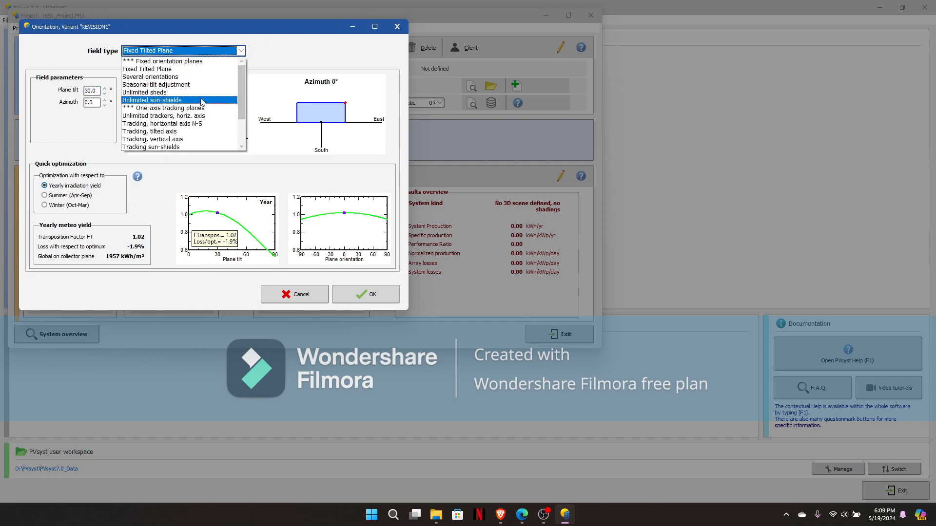
pyautogui.moveTo(243, 101)
pyautogui.mouseDown()
pyautogui.moveTo(244, 124)
pyautogui.moveTo(243, 103)
pyautogui.mouseUp()
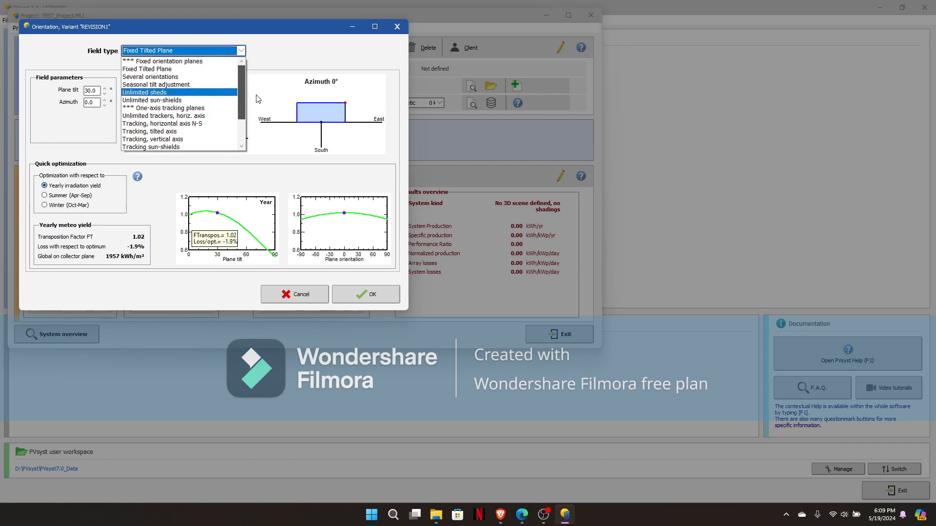
pyautogui.click(205, 70)
pyautogui.moveTo(96, 92); pyautogui.dragTo(81, 95)
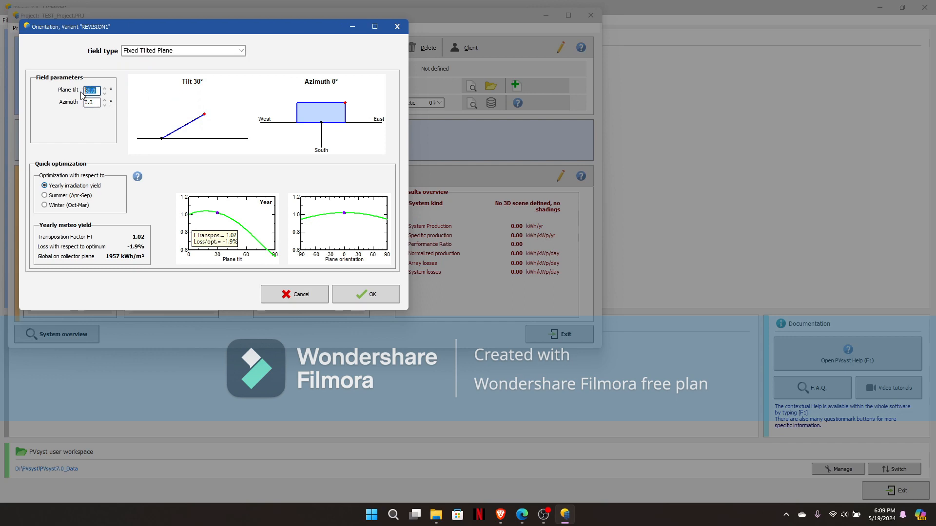
pyautogui.write('15')
pyautogui.press('Return')
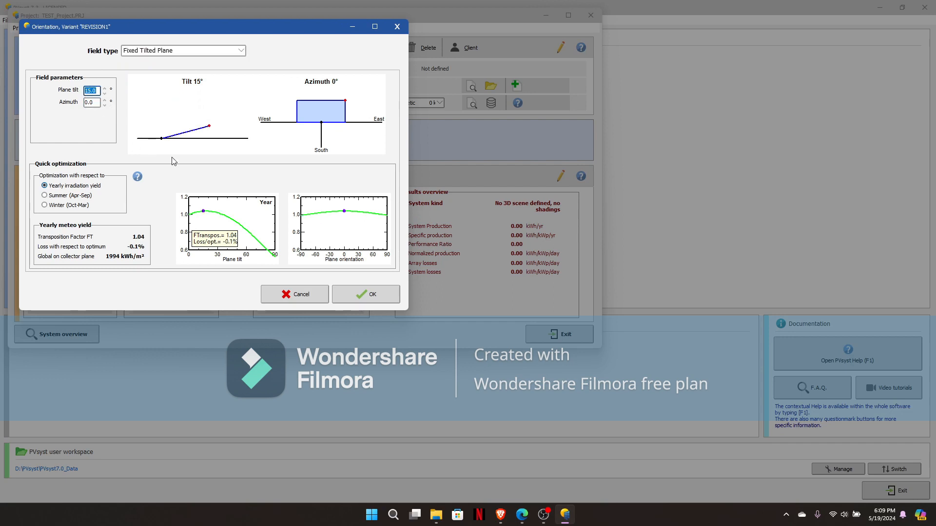
# Step: Try a plane tilt of 22° to compare the yearly yield, and return the tilt to 15°
pyautogui.click(104, 89)
pyautogui.click(104, 89)
pyautogui.press('Return')
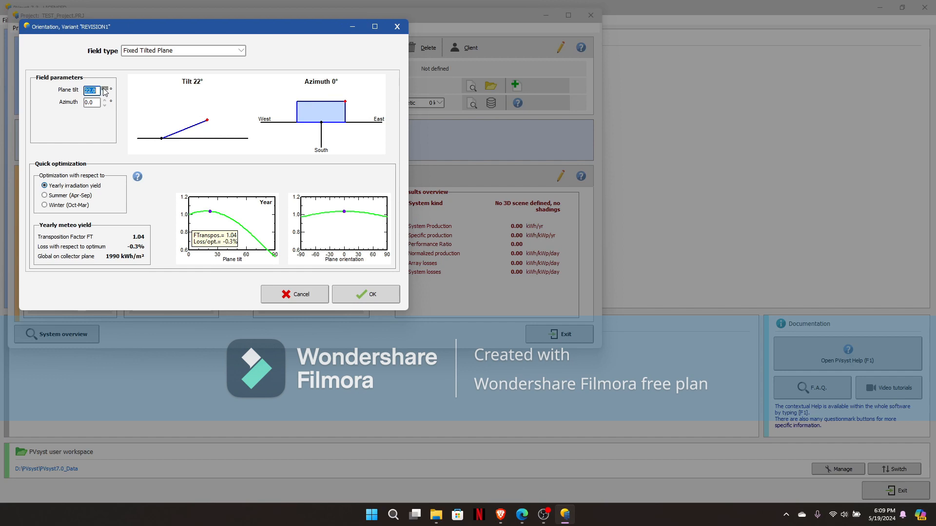
pyautogui.click(105, 95)
pyautogui.click(105, 95)
pyautogui.click(105, 95)
pyautogui.press('Return')
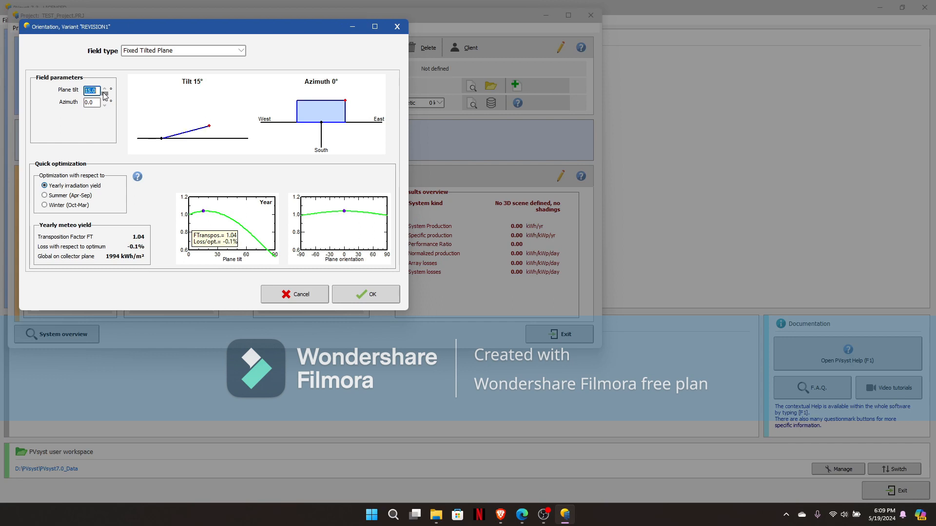
# Step: Try plane azimuths of 90° and 30° to compare the plane's direction and yearly yield, ending on 90°
pyautogui.click(95, 104)
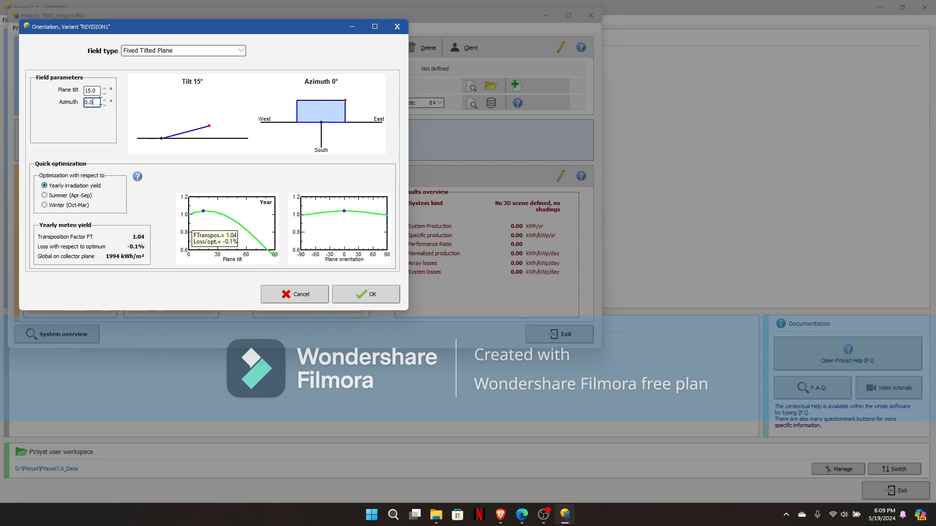
pyautogui.moveTo(89, 100); pyautogui.dragTo(80, 105)
pyautogui.write('90')
pyautogui.press('Return')
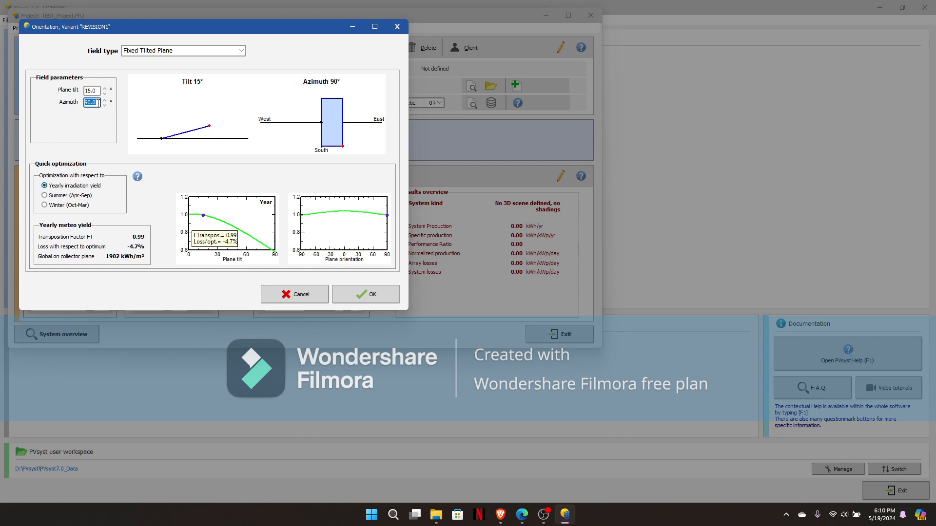
pyautogui.write('30')
pyautogui.press('Return')
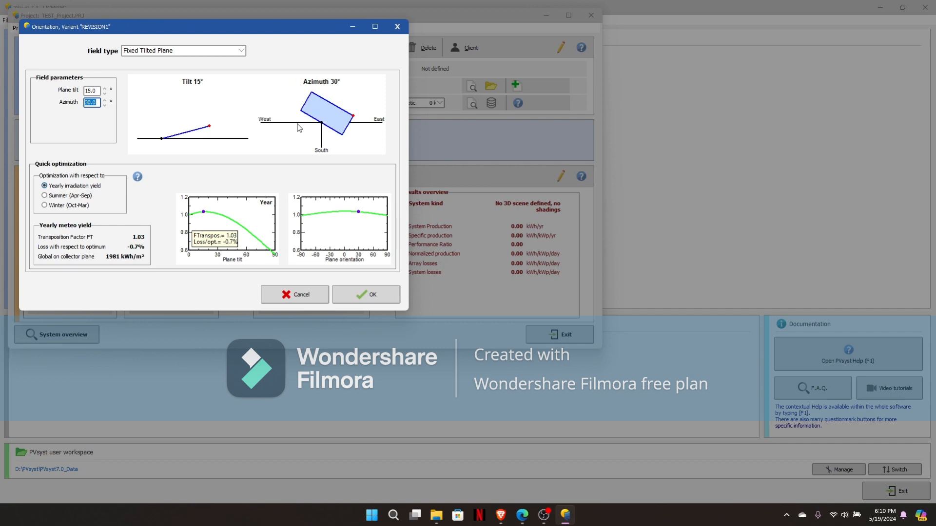
pyautogui.write('90')
pyautogui.press('Return')
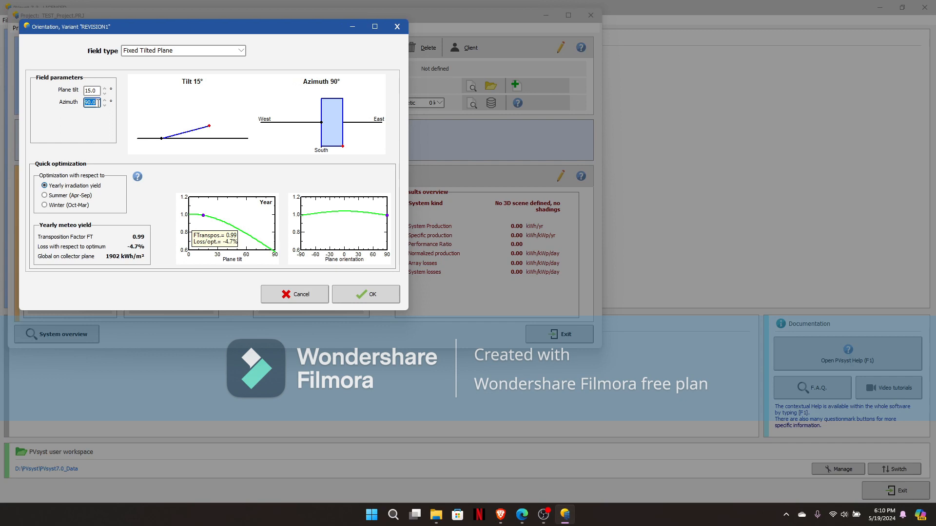
# Step: Set the plane azimuth to 30°, accept the orientation, and save the REVISION1 variant
pyautogui.write('30')
pyautogui.press('Return')
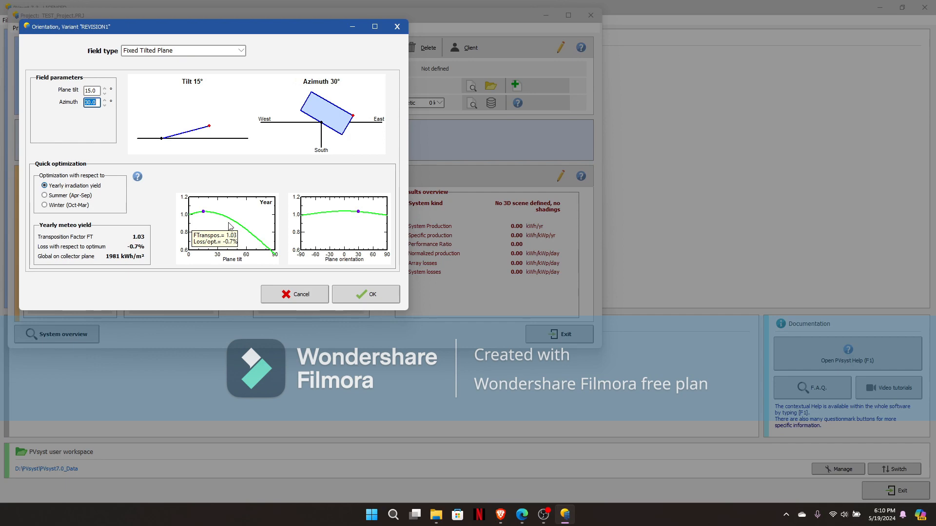
pyautogui.click(379, 295)
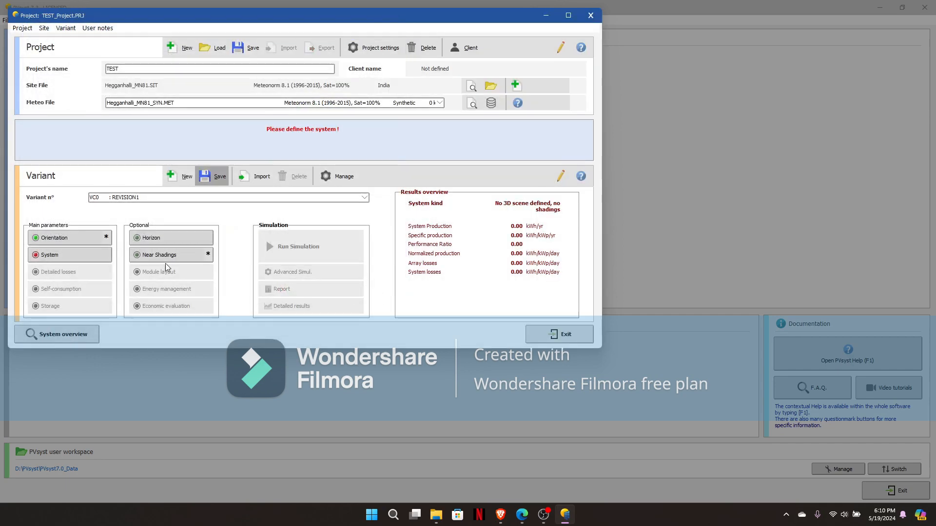
pyautogui.click(220, 183)
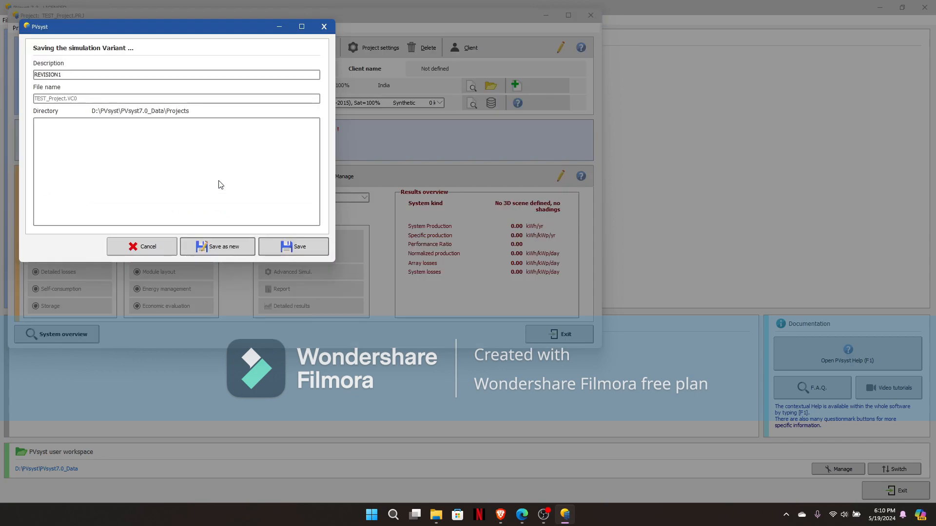
pyautogui.click(298, 257)
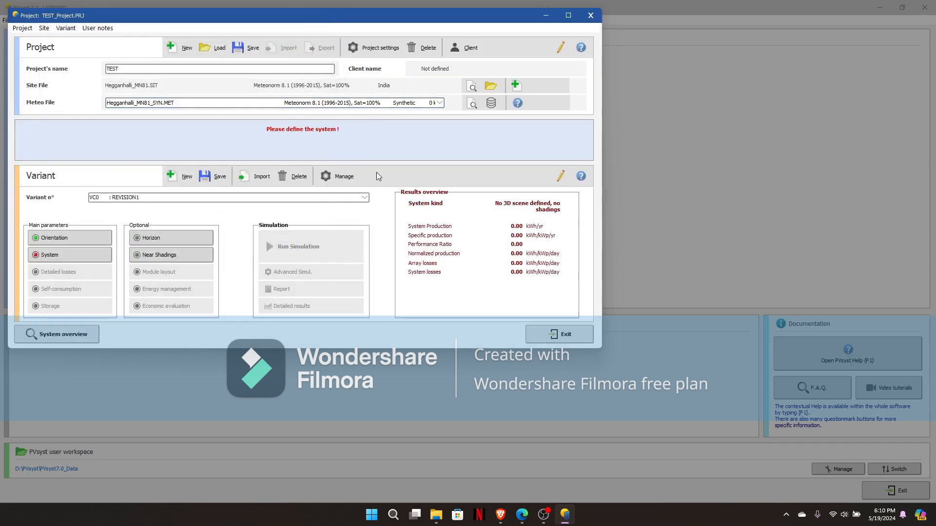
# Step: Name the sub-array ARRAY-1 in the grid system definition and choose planned power for its pre-sizing
pyautogui.click(47, 255)
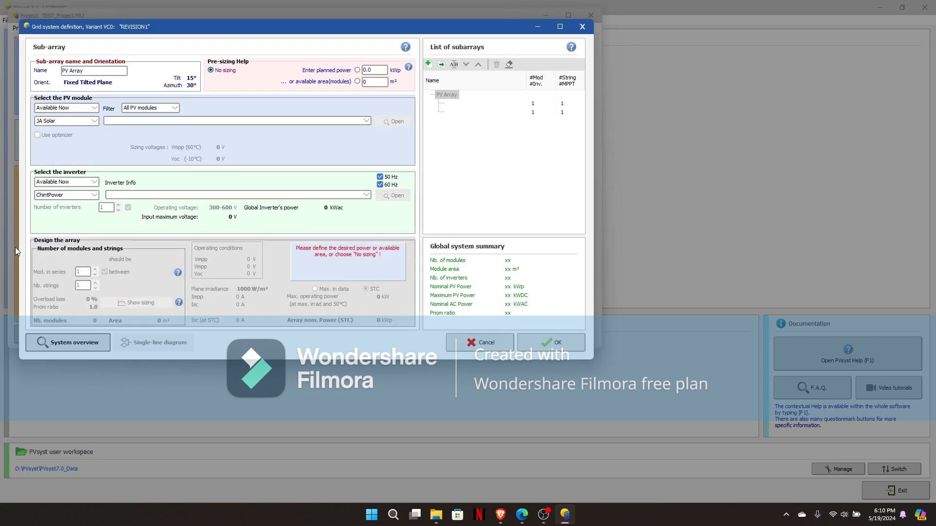
pyautogui.click(111, 73)
pyautogui.moveTo(111, 73); pyautogui.dragTo(63, 74)
pyautogui.click(88, 73)
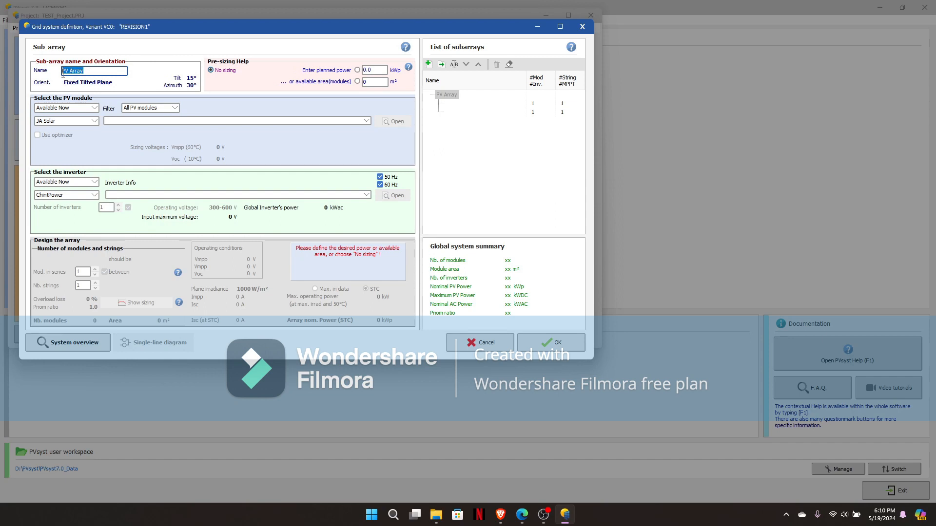
pyautogui.write('ARRAY-1')
pyautogui.click(158, 65)
pyautogui.click(381, 72)
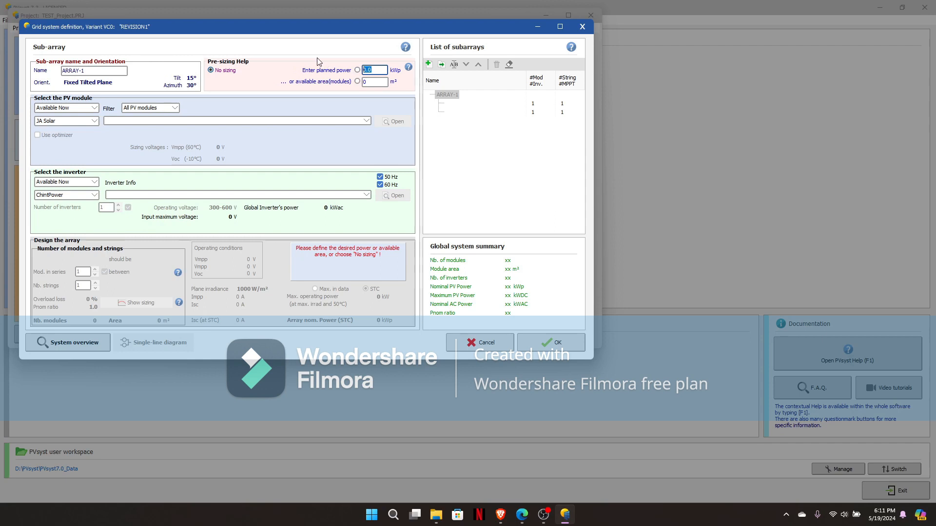
# Step: Select the JA Solar 450 Wp Si-mono module JAM72-D20-450-MB as the PV module for ARRAY-1
pyautogui.click(81, 123)
pyautogui.click(79, 128)
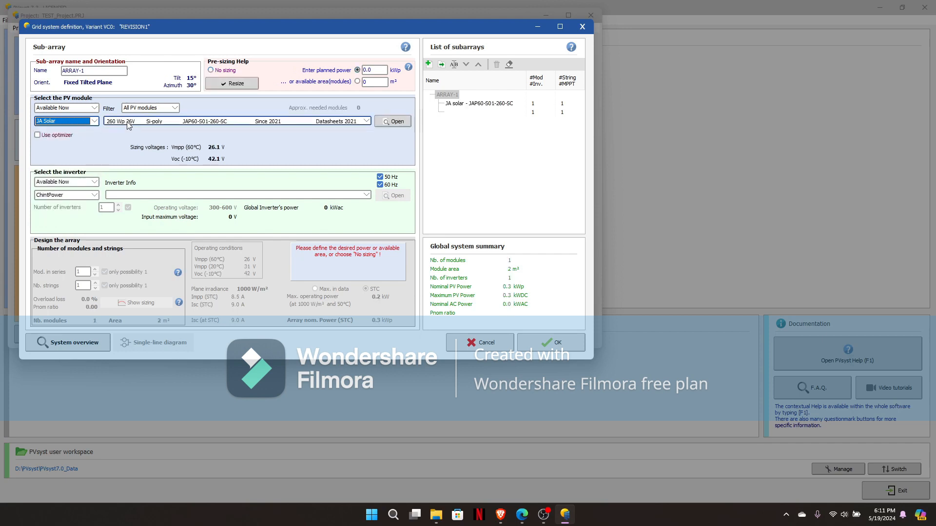
pyautogui.click(140, 123)
pyautogui.scroll(-3, 228, 190)
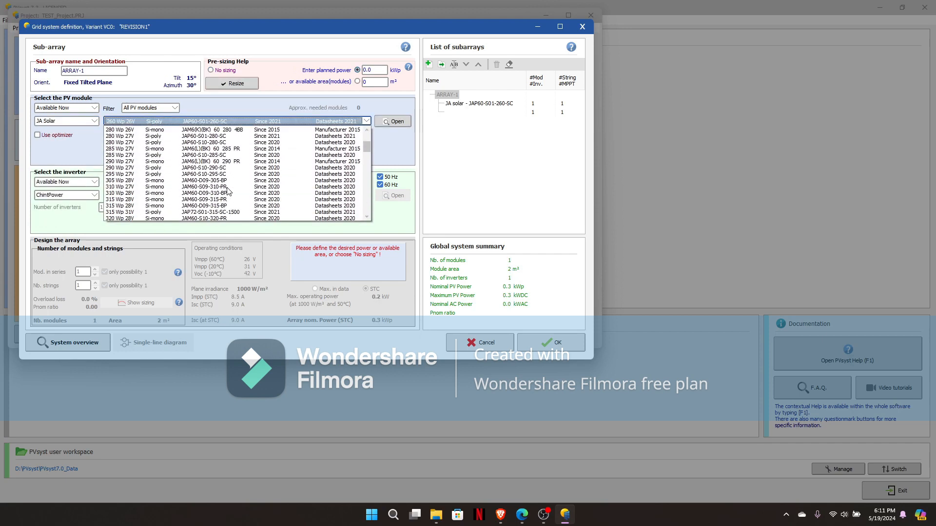
pyautogui.scroll(-10, 227, 190)
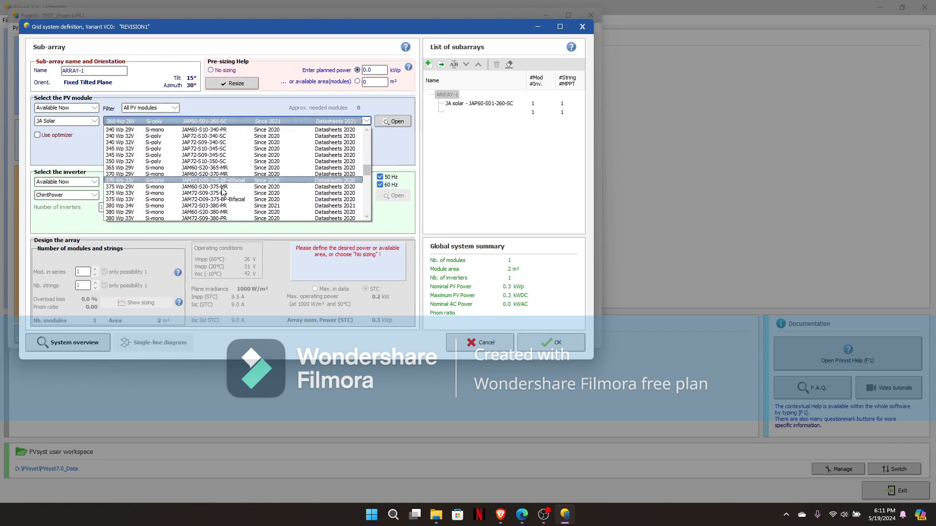
pyautogui.scroll(-4, 220, 191)
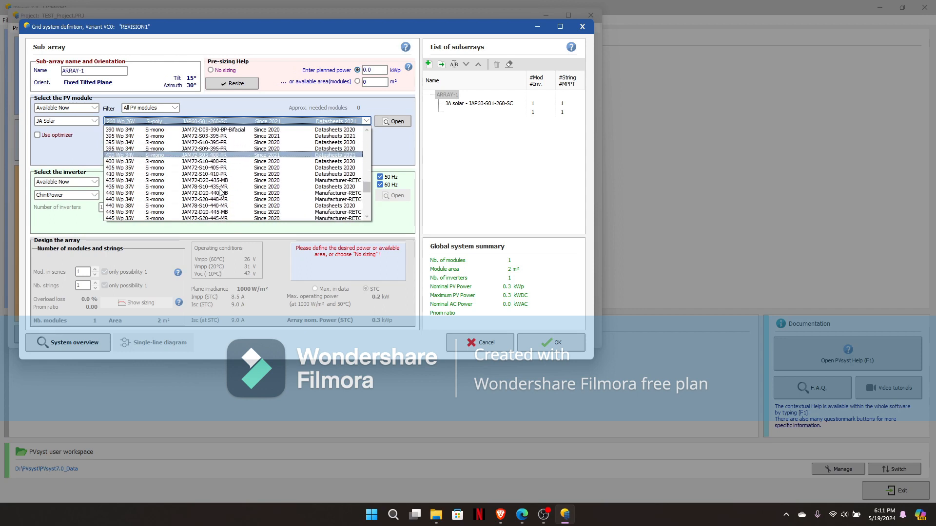
pyautogui.scroll(-2, 229, 202)
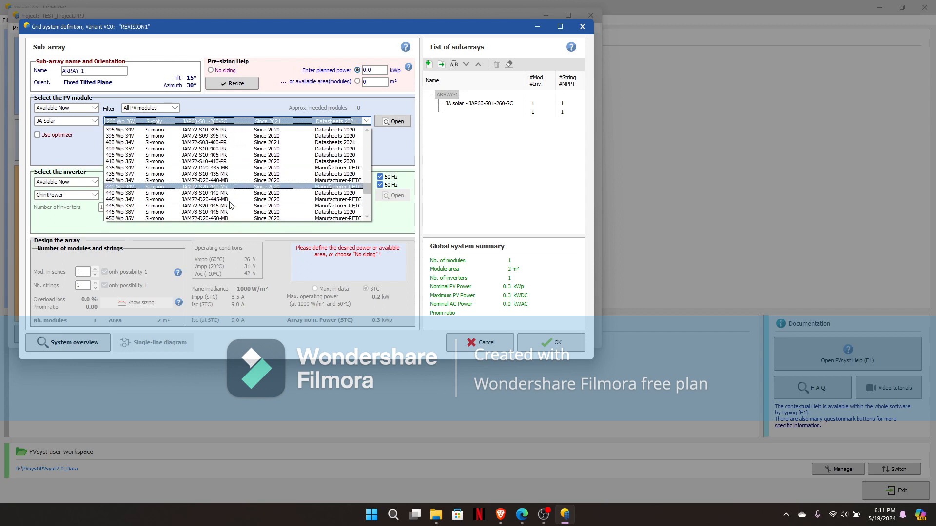
pyautogui.scroll(-2, 231, 205)
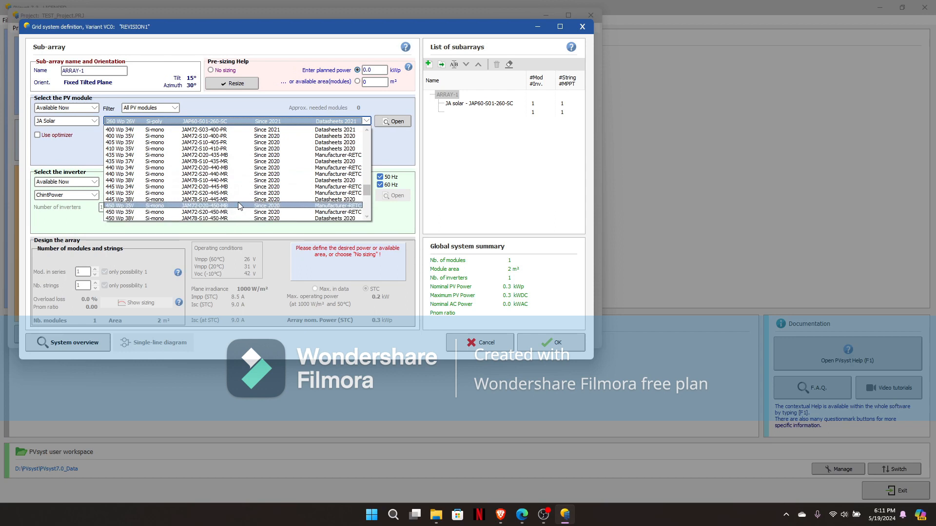
pyautogui.click(240, 206)
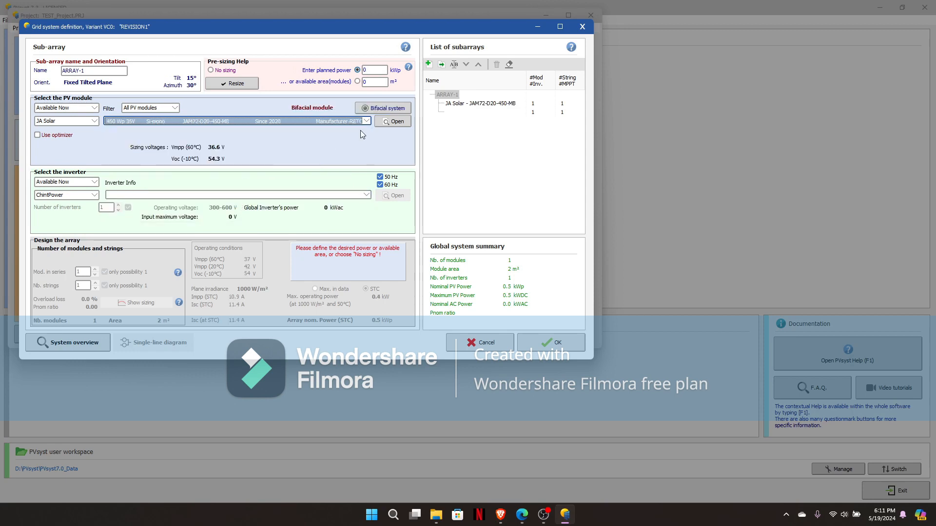
# Step: Review the selected PV module's basic data, sizes and technology, model parameters, additional data and commercial details, and close its definition without changes
pyautogui.click(393, 123)
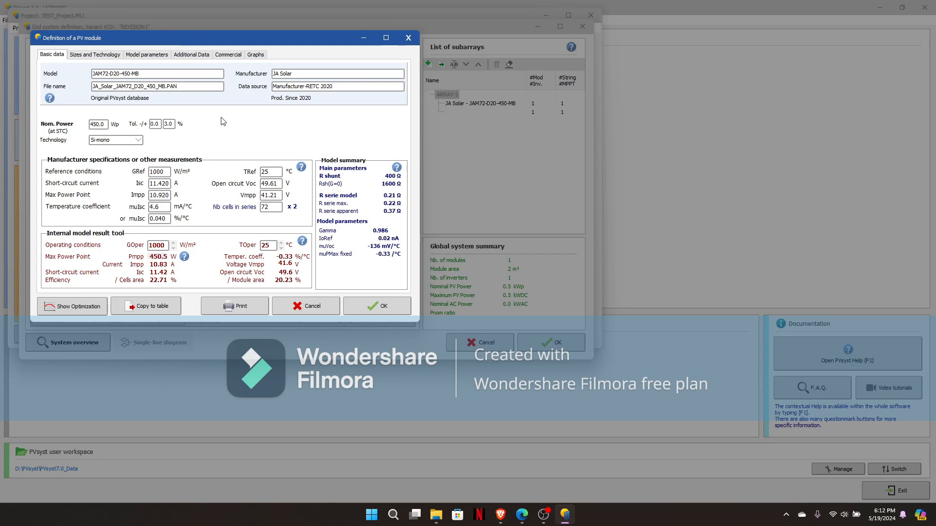
pyautogui.click(95, 55)
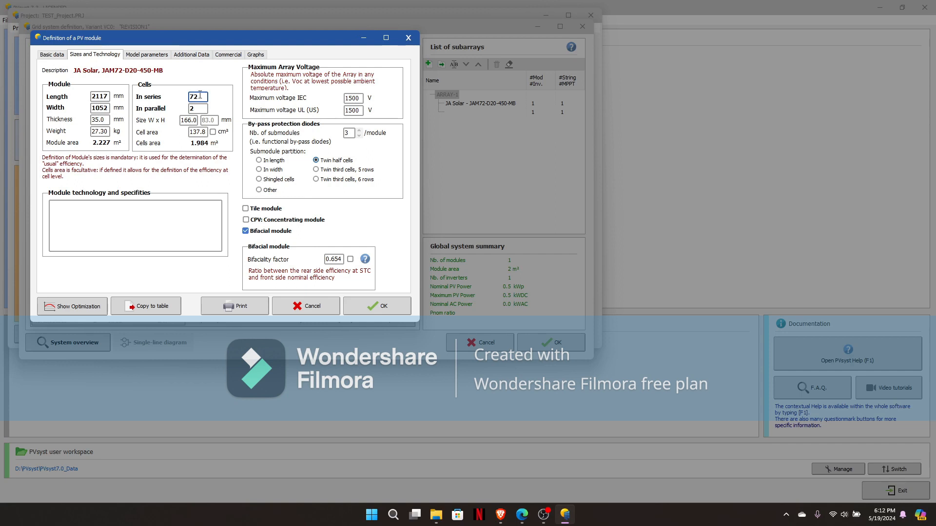
pyautogui.click(158, 56)
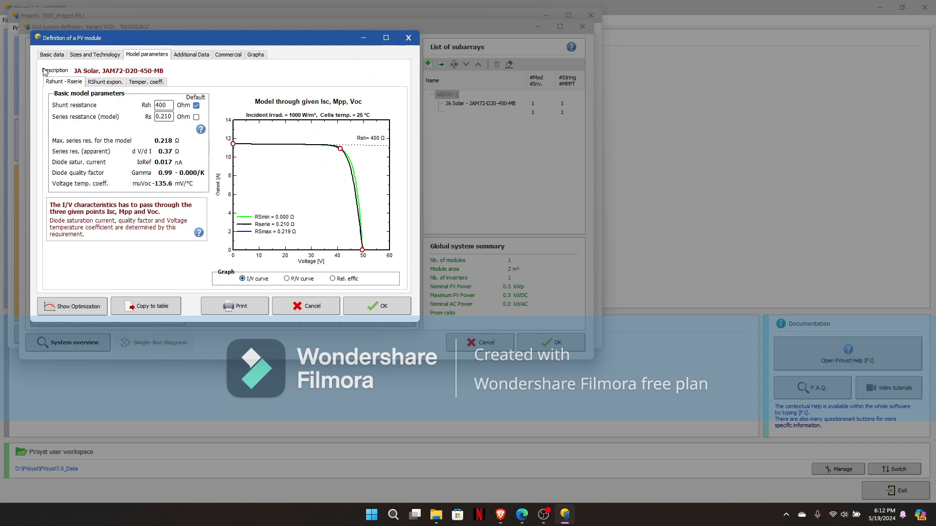
pyautogui.click(196, 58)
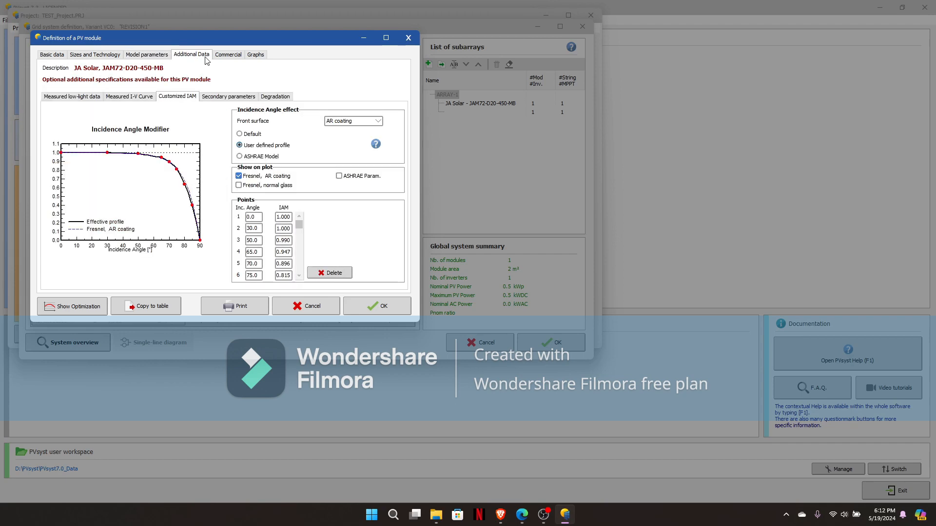
pyautogui.click(229, 57)
pyautogui.click(245, 58)
pyautogui.click(232, 56)
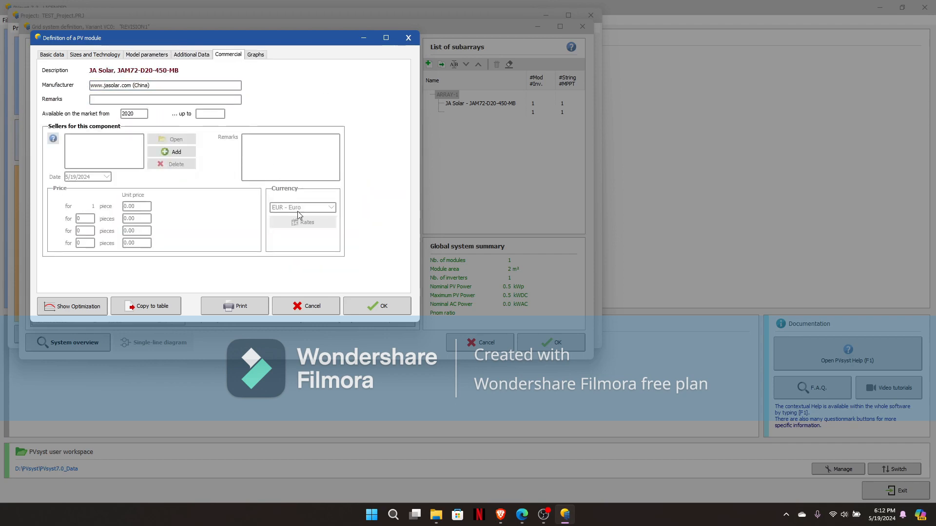
pyautogui.click(317, 301)
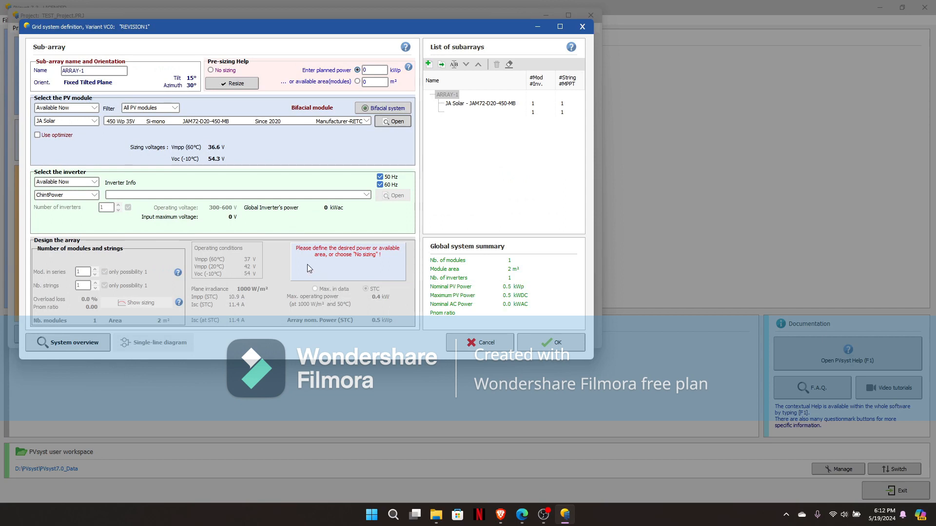
# Step: Select the ChintPower 10 kW, 320-720 V inverter CPS SC10KTL-O for ARRAY-1
pyautogui.click(81, 196)
pyautogui.moveTo(95, 223); pyautogui.dragTo(109, 303)
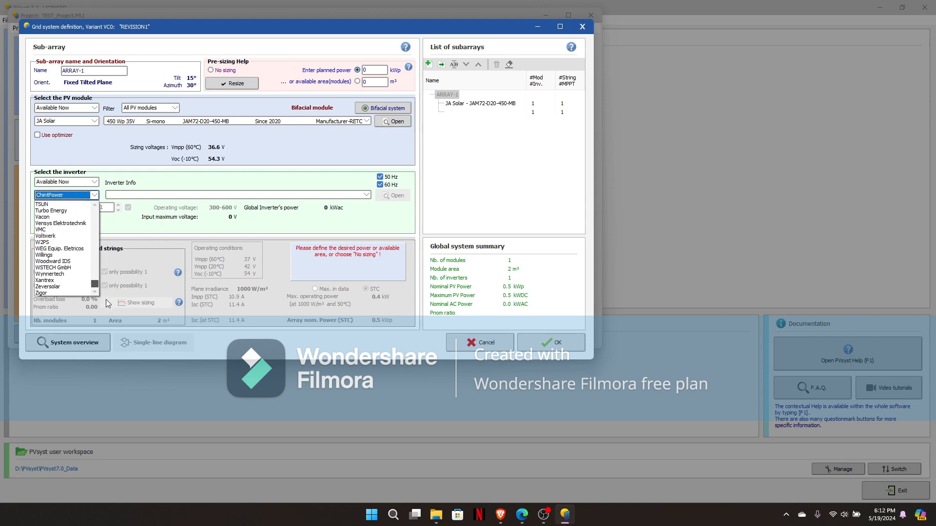
pyautogui.scroll(10, 114, 286)
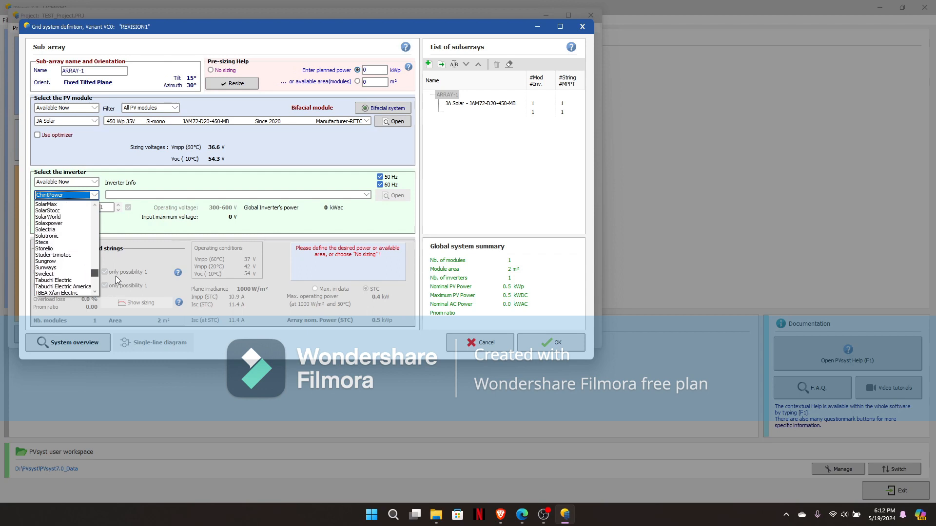
pyautogui.scroll(10, 124, 267)
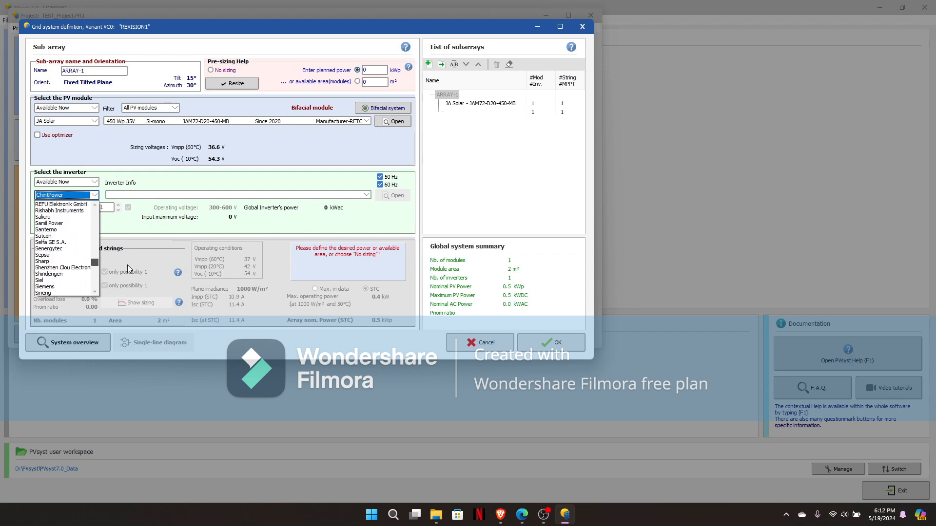
pyautogui.scroll(5, 146, 253)
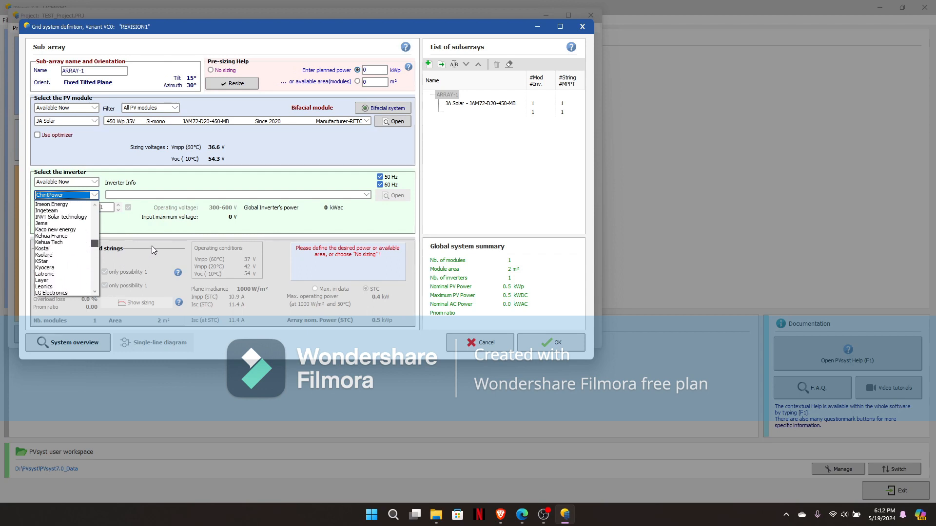
pyautogui.click(162, 196)
pyautogui.click(162, 197)
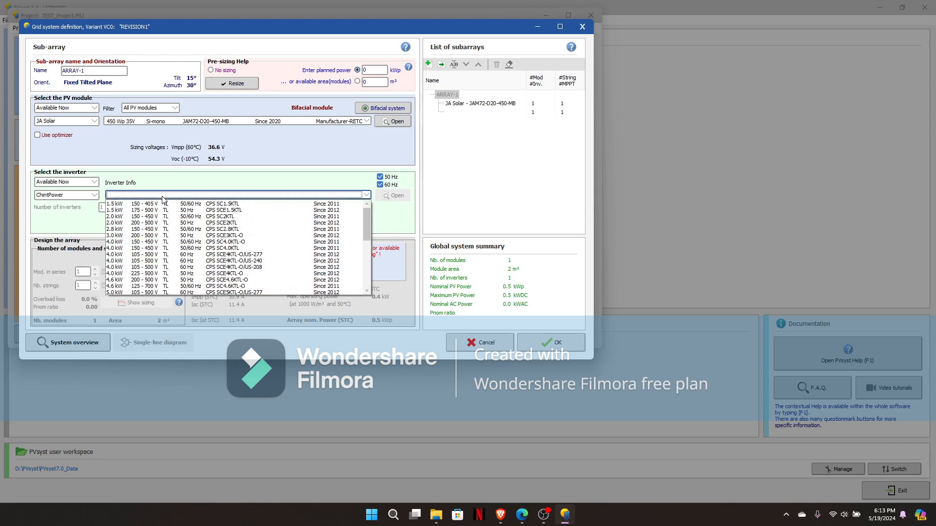
pyautogui.scroll(-2, 207, 242)
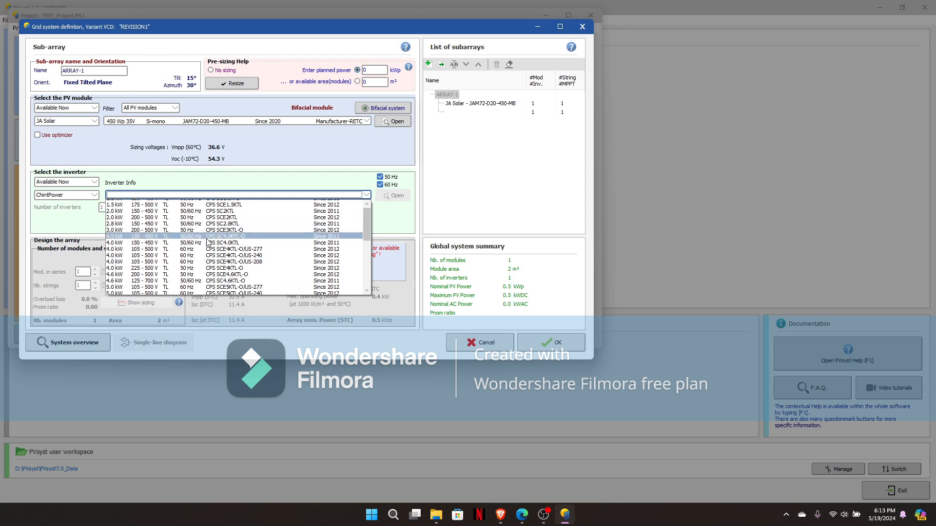
pyautogui.scroll(-2, 207, 242)
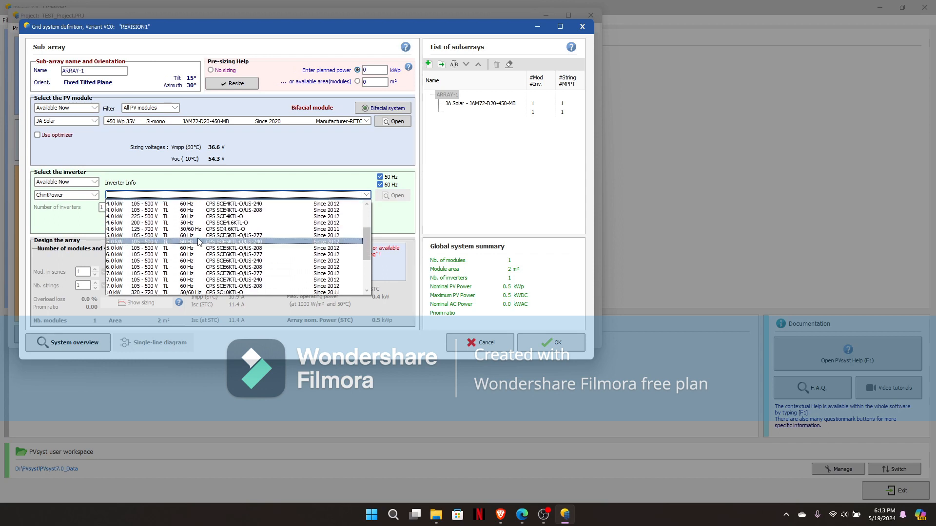
pyautogui.scroll(-2, 199, 242)
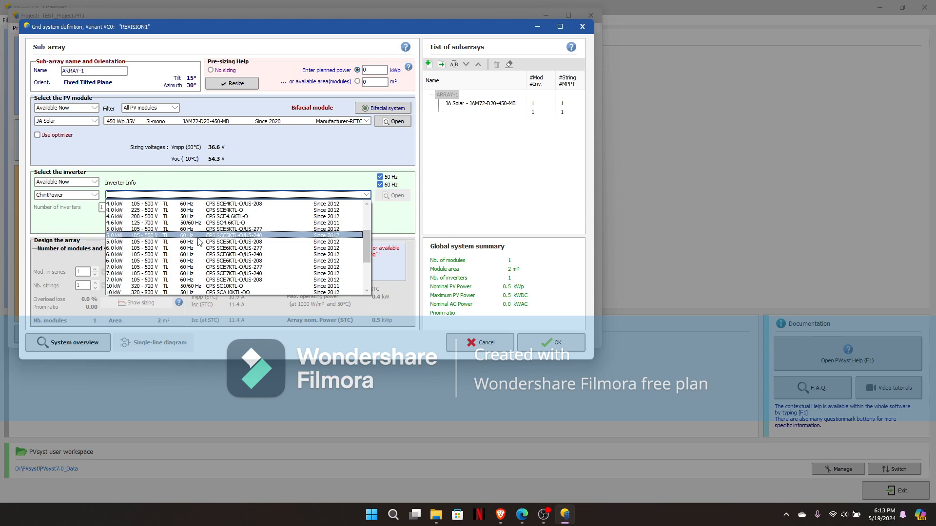
pyautogui.scroll(-1, 199, 241)
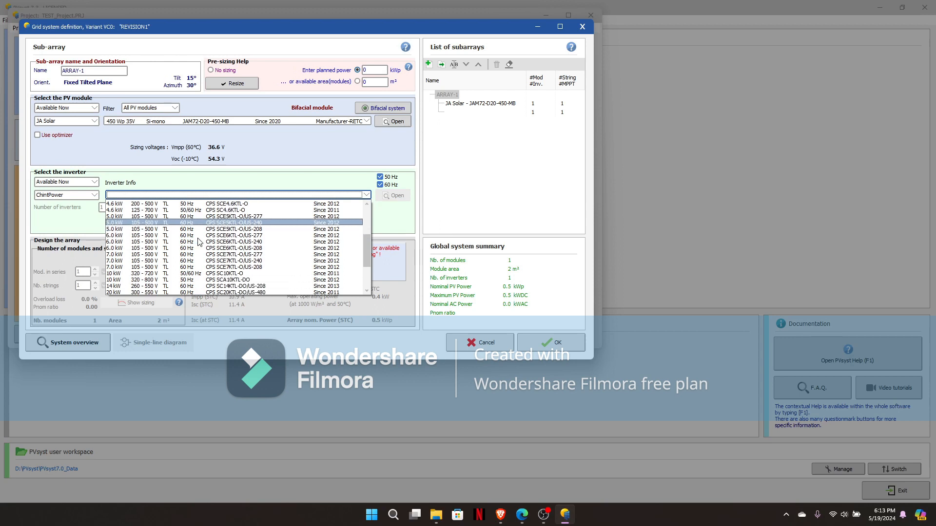
pyautogui.click(256, 274)
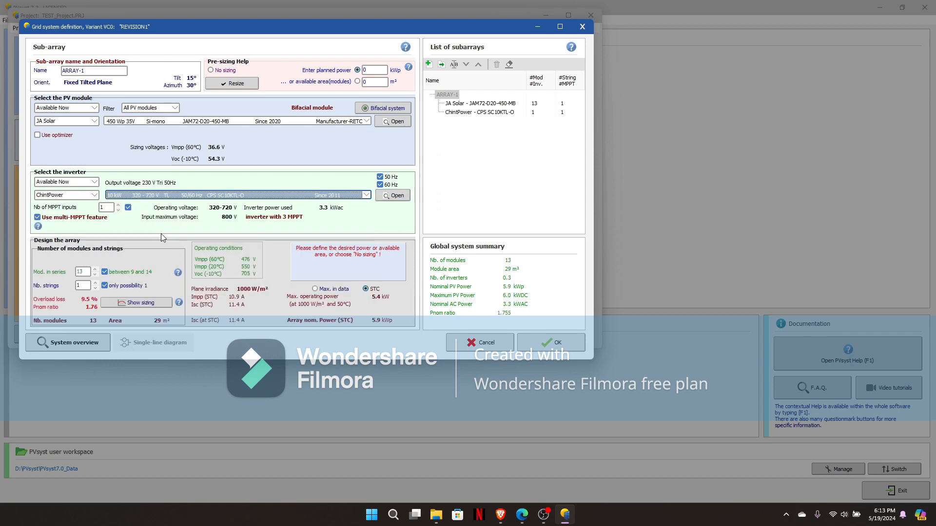
# Step: Use the inverter's multi-MPPT feature and set the number of MPPT inputs to 3
pyautogui.click(38, 217)
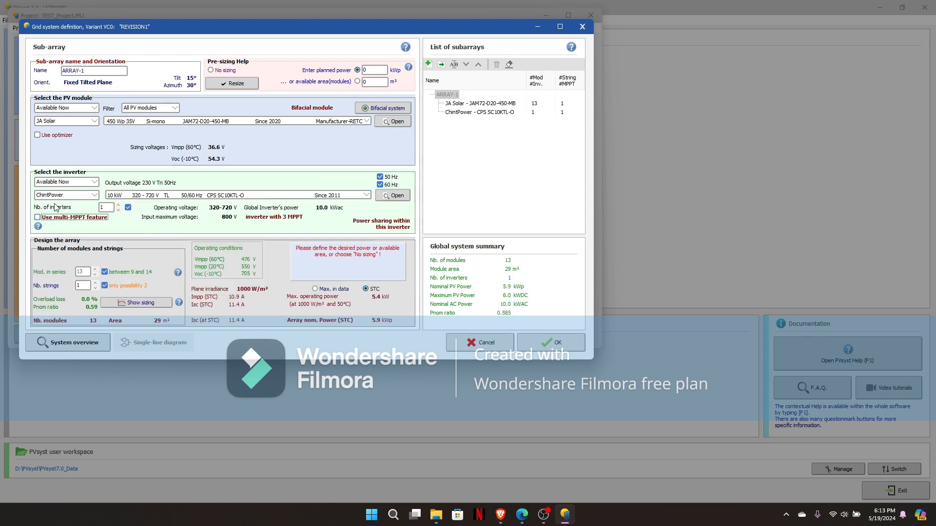
pyautogui.click(84, 218)
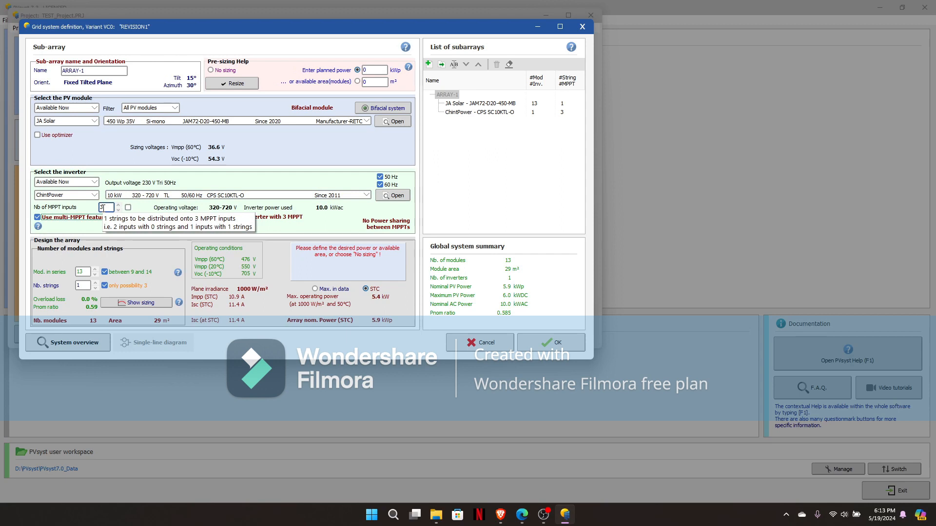
pyautogui.doubleClick(104, 208)
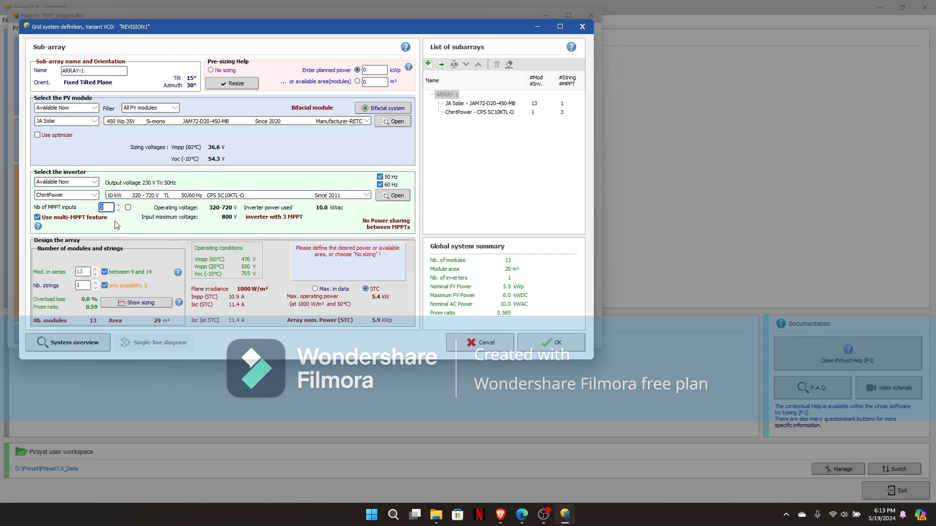
pyautogui.click(107, 207)
pyautogui.press('BackSpace')
pyautogui.write('6')
pyautogui.press('Return')
pyautogui.write('3')
# Step: Design the array with 10 modules in series and 3 strings
pyautogui.click(82, 271)
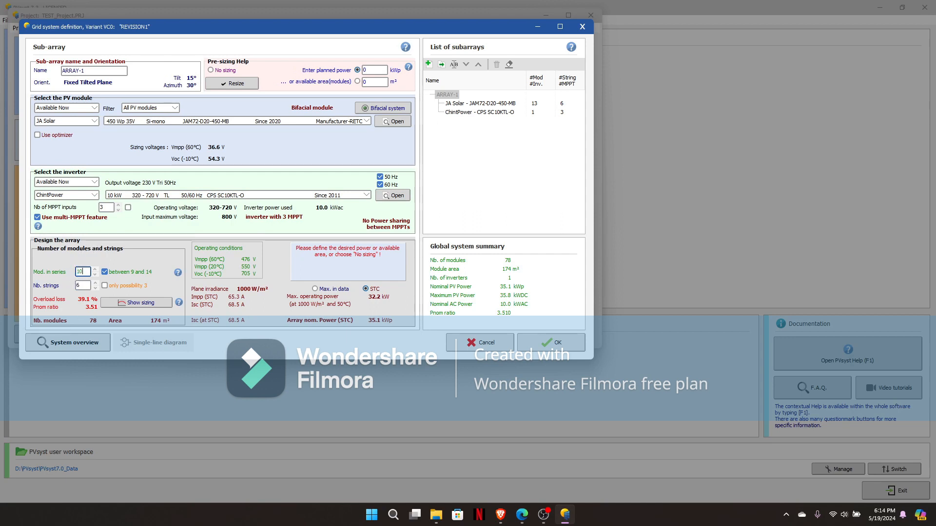
pyautogui.write('10')
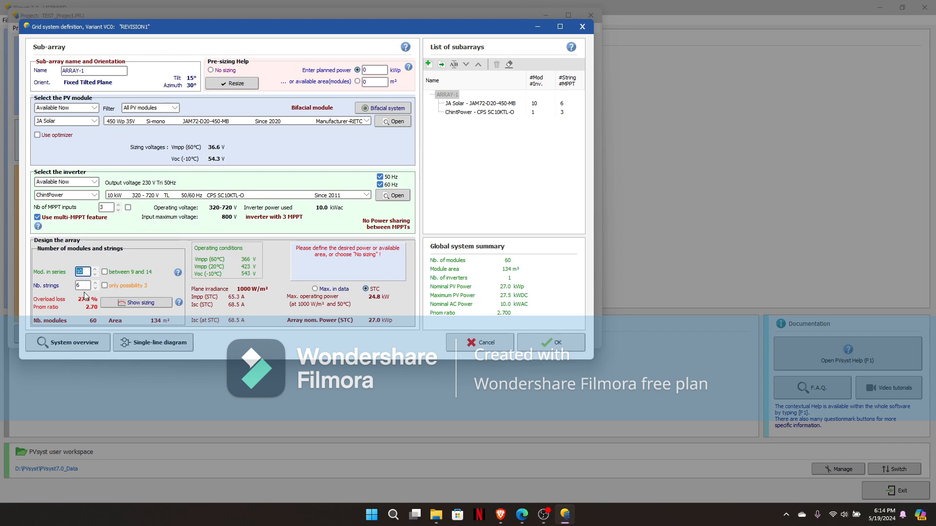
pyautogui.click(81, 285)
pyautogui.write('1')
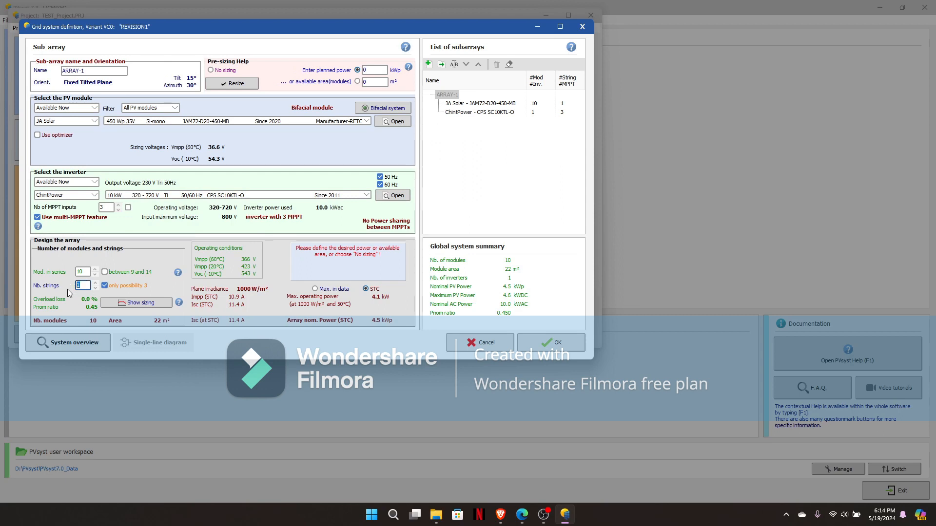
pyautogui.write('3')
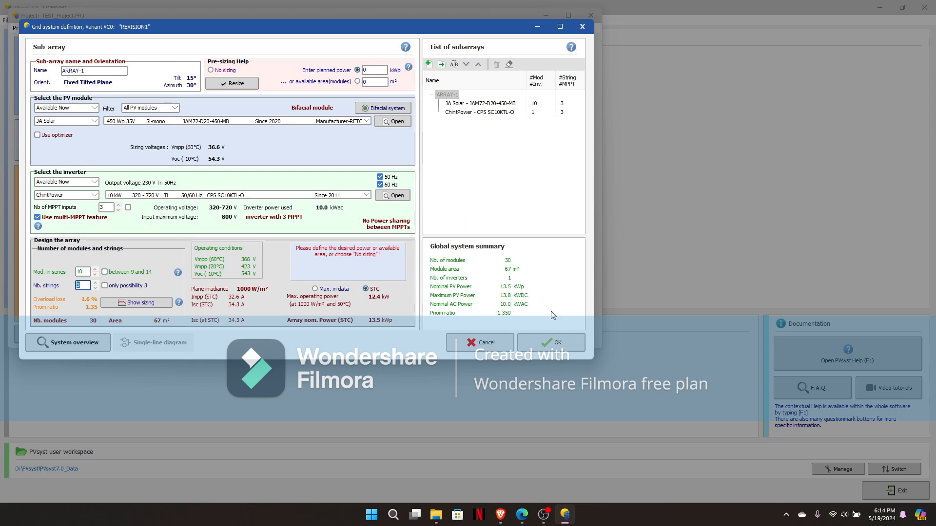
# Step: Accept the grid system definition and save the REVISION1 variant
pyautogui.click(556, 341)
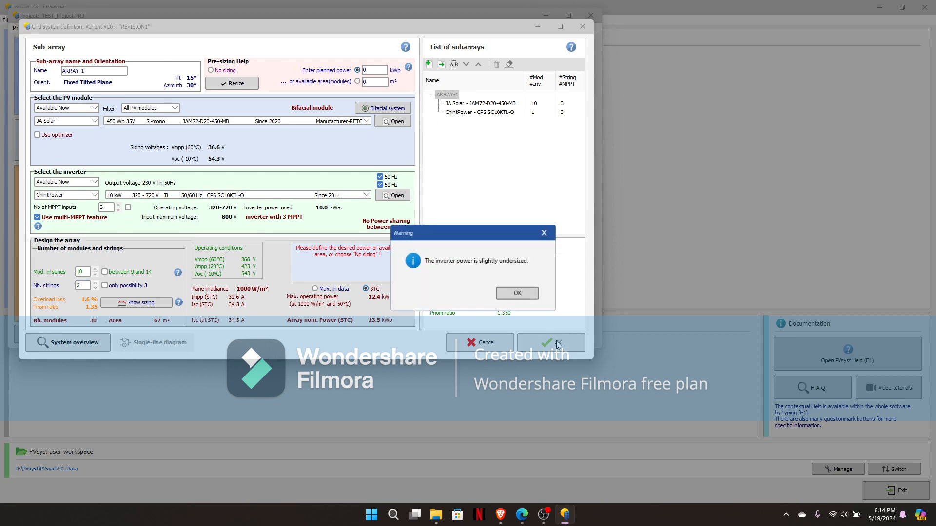
pyautogui.click(517, 293)
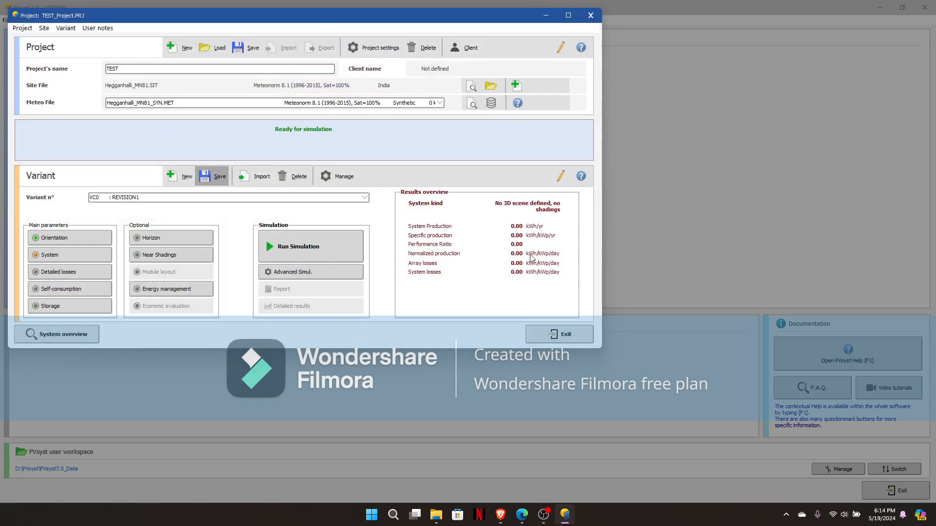
pyautogui.click(214, 176)
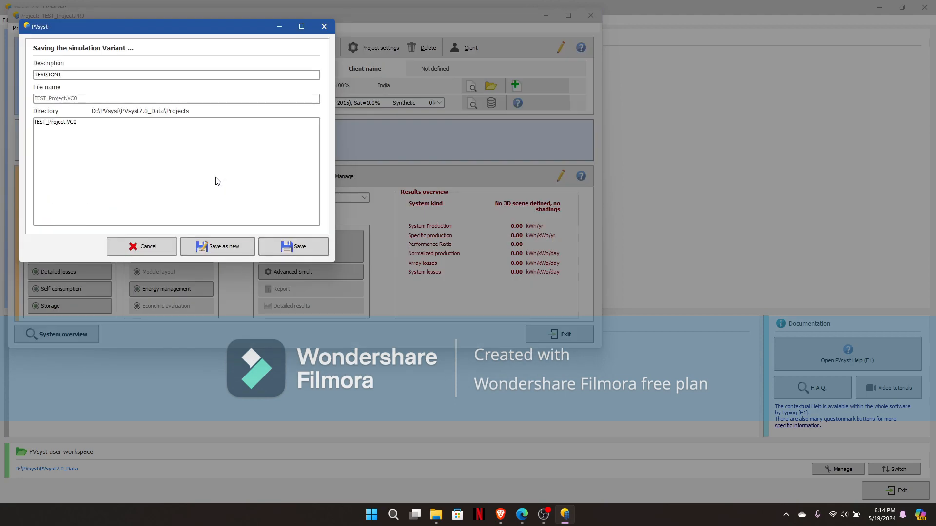
pyautogui.click(281, 240)
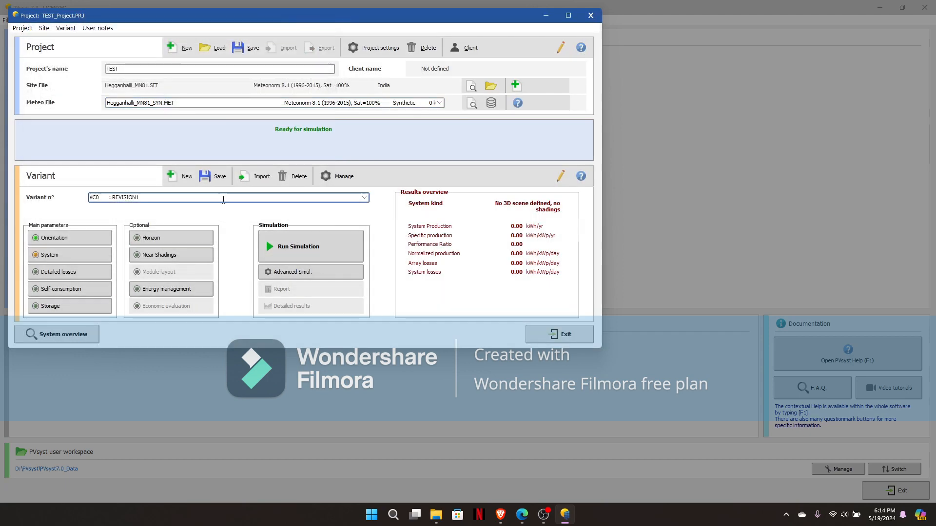
# Step: In the detailed ohmic losses, apply the default 0.7 V voltage drop across the series diode
pyautogui.click(100, 273)
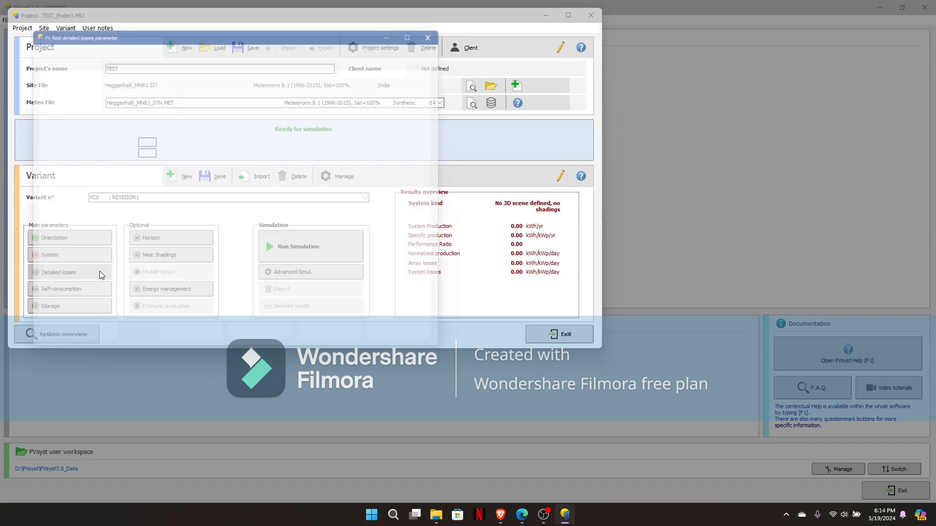
pyautogui.click(93, 67)
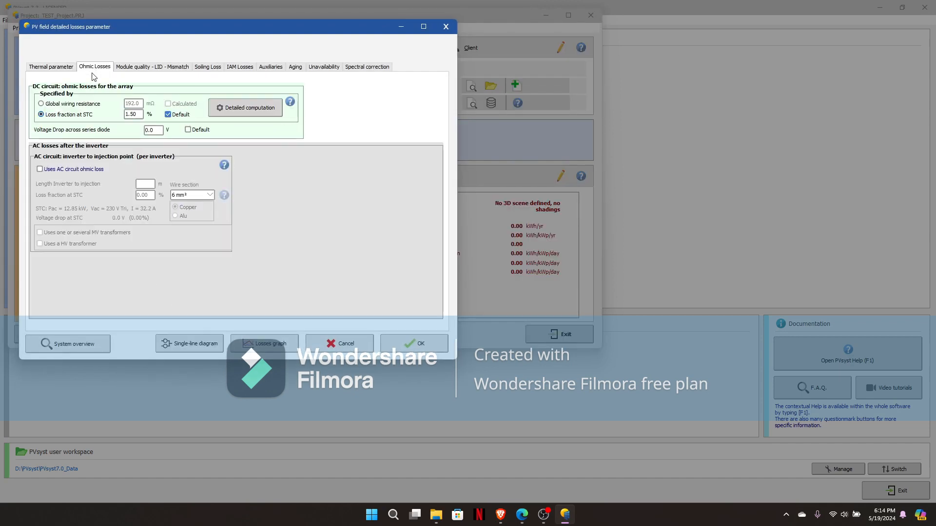
pyautogui.click(137, 116)
pyautogui.click(188, 130)
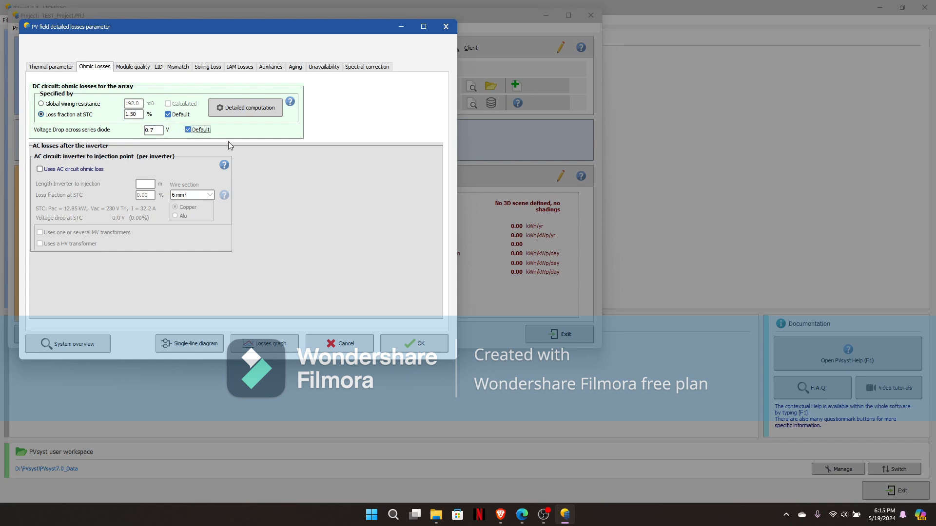
# Step: Try the default LID loss factor in the module quality losses and set the factor back to 0%
pyautogui.click(138, 68)
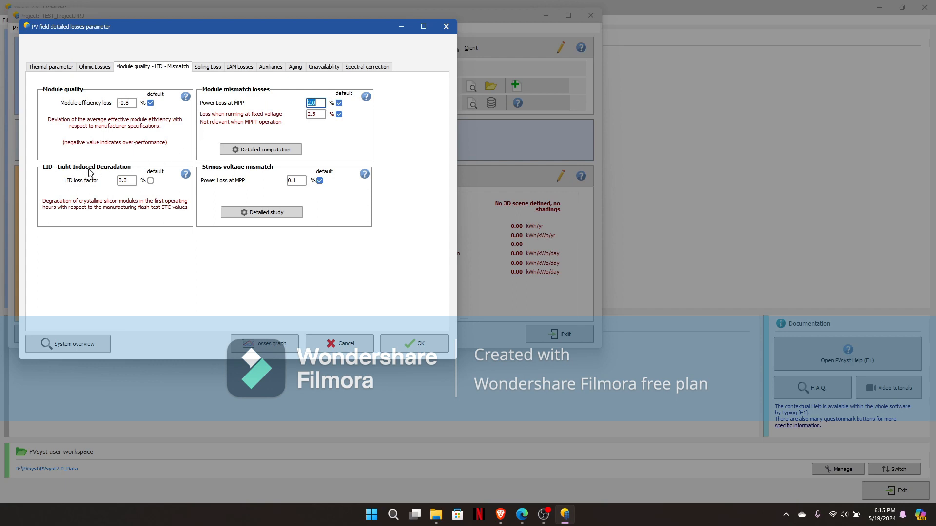
pyautogui.click(150, 181)
pyautogui.click(128, 178)
pyautogui.press('BackSpace')
pyautogui.press('BackSpace')
pyautogui.press('BackSpace')
pyautogui.write('0')
pyautogui.press('Return')
# Step: Apply the default yearly soiling loss factor of 3.0%
pyautogui.click(208, 67)
pyautogui.click(149, 110)
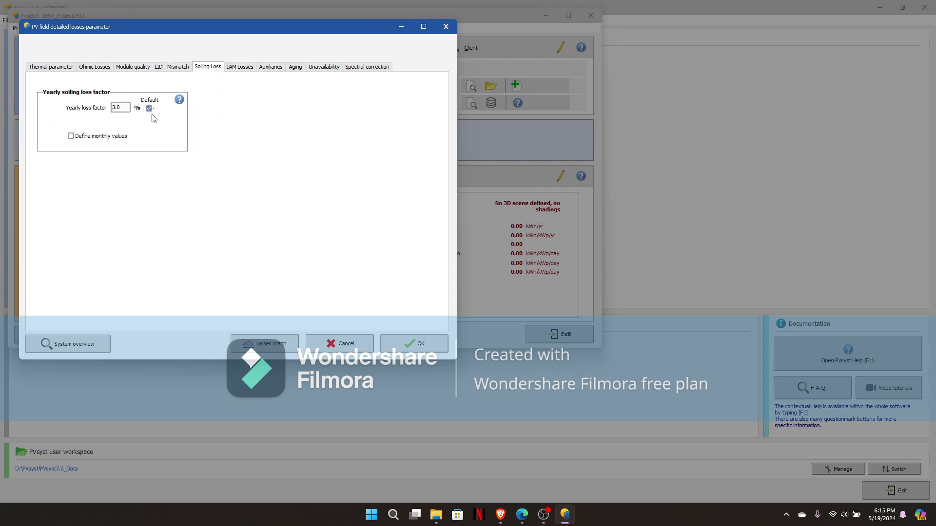
pyautogui.click(185, 111)
# Step: Review the IAM, auxiliaries, aging, unavailability and spectral correction losses, leaving auxiliaries consumption undefined
pyautogui.click(235, 68)
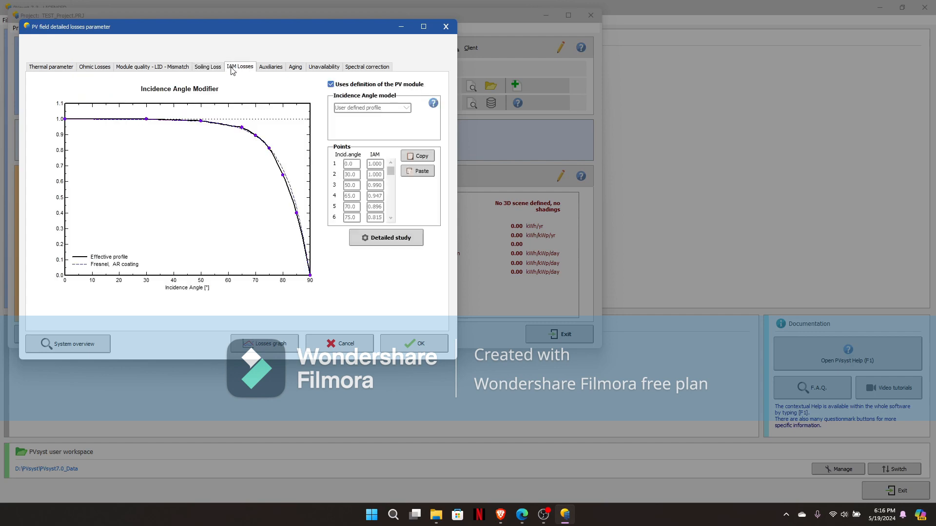
pyautogui.click(271, 68)
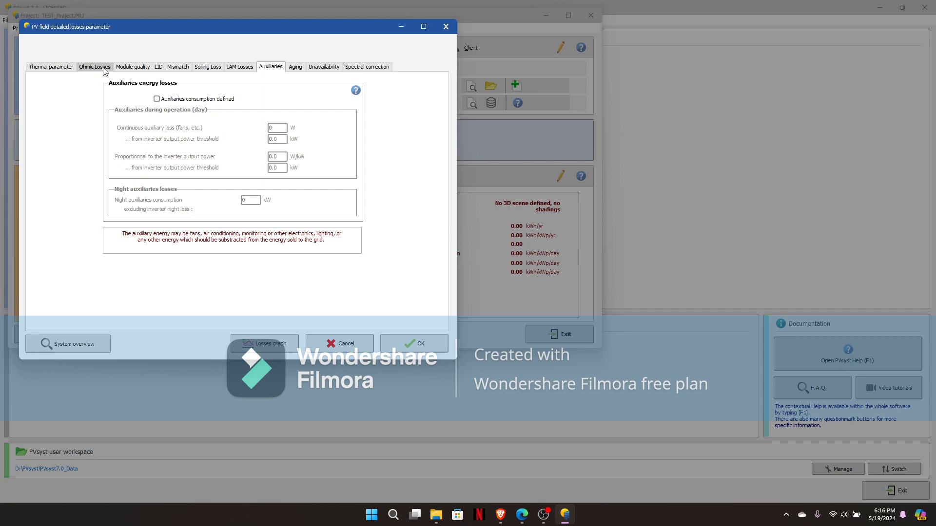
pyautogui.click(156, 99)
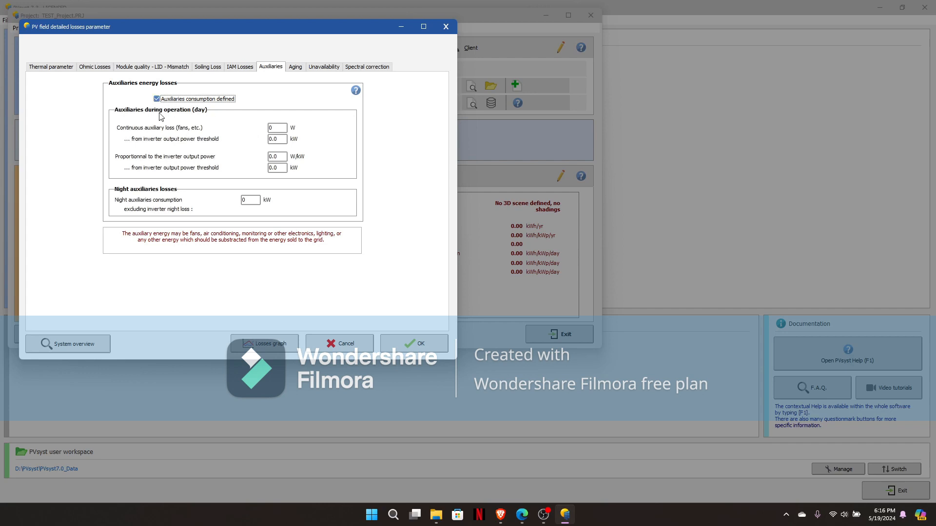
pyautogui.press('Tab')
pyautogui.click(202, 100)
pyautogui.click(296, 69)
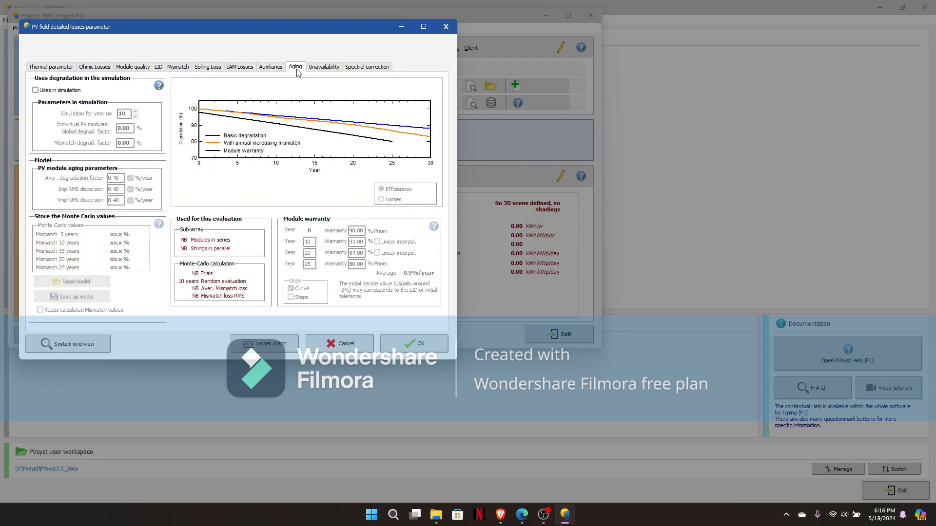
pyautogui.click(319, 68)
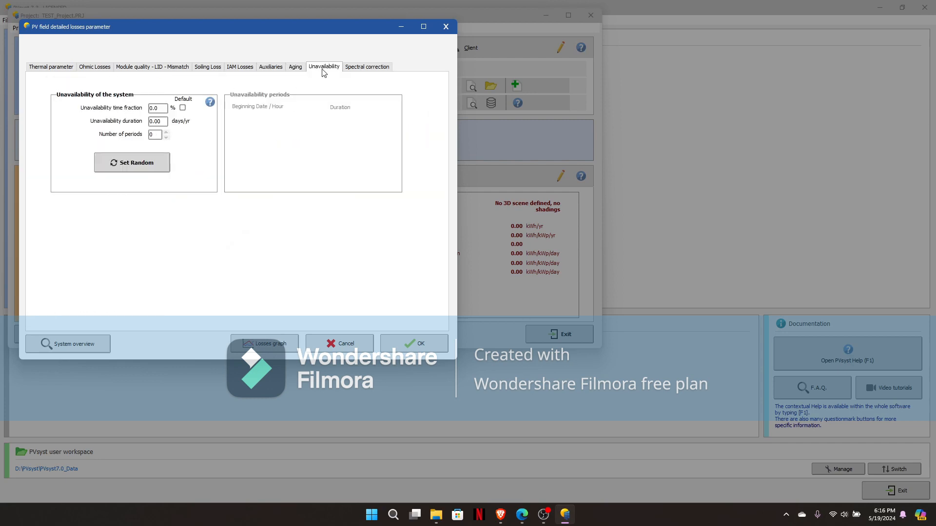
pyautogui.click(360, 69)
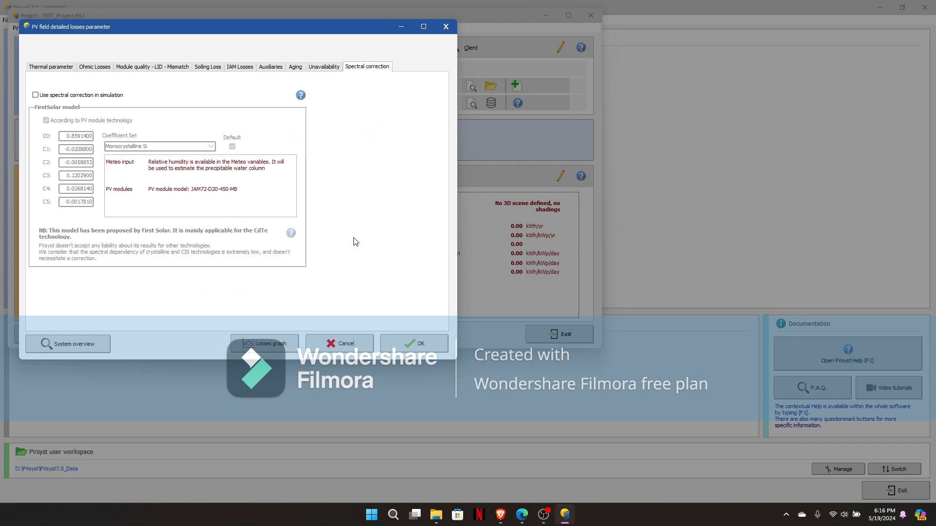
# Step: Accept the detailed losses parameters and save the REVISION1 variant again
pyautogui.click(393, 340)
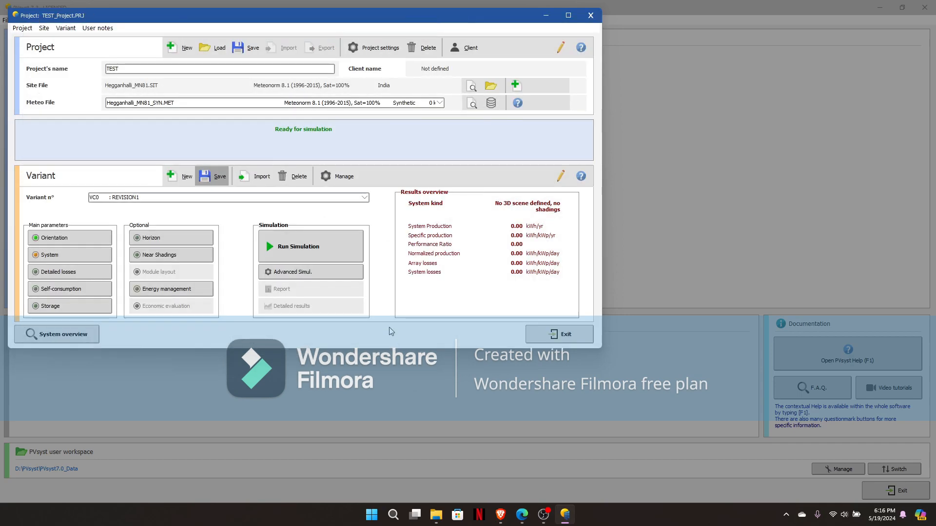
pyautogui.click(214, 176)
pyautogui.click(295, 247)
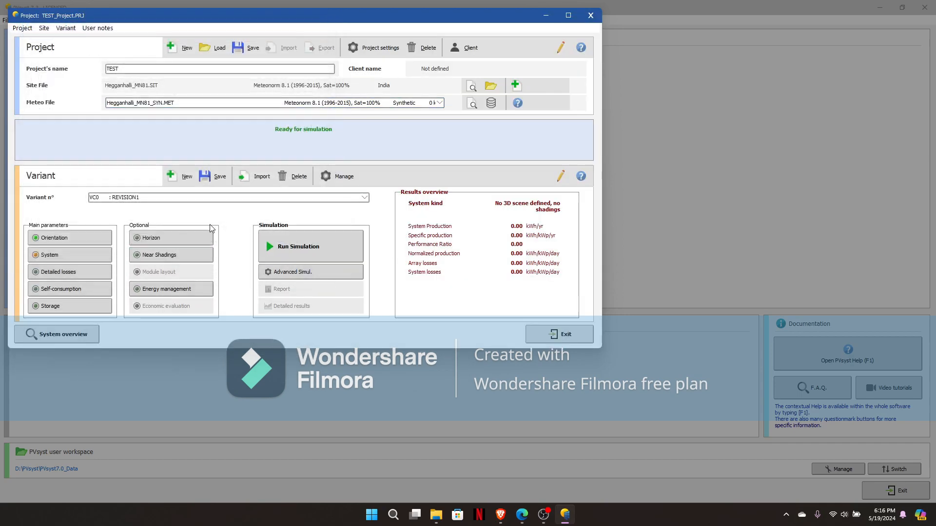
# Step: Review the self-consumption load profile options without defining any, and check the horizon definition
pyautogui.click(100, 292)
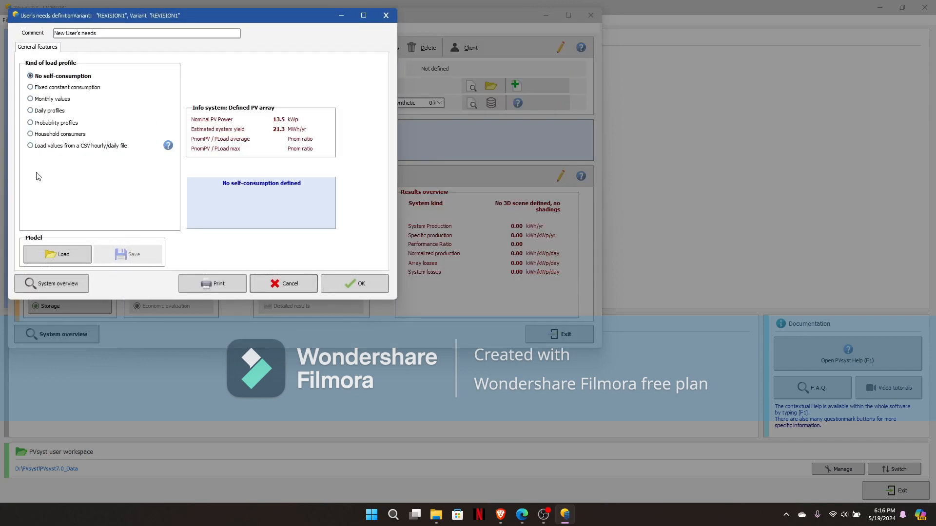
pyautogui.click(281, 286)
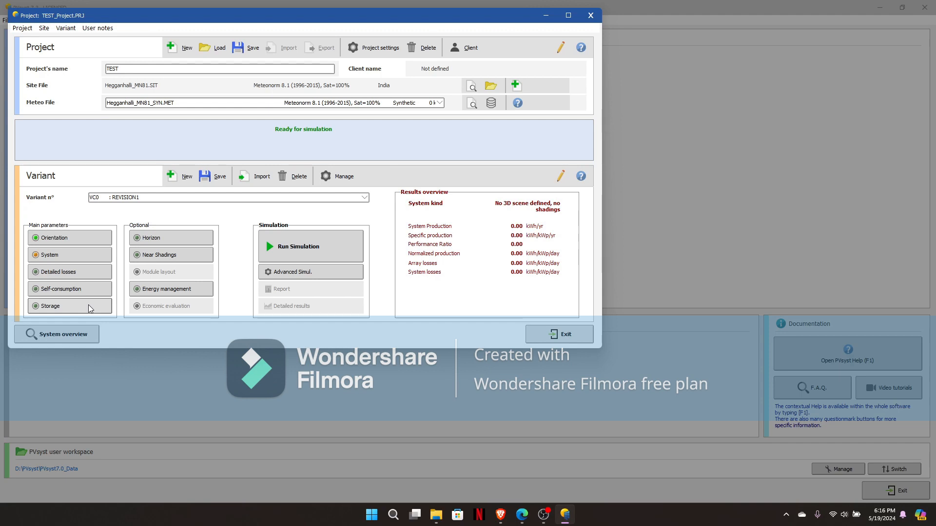
pyautogui.click(184, 242)
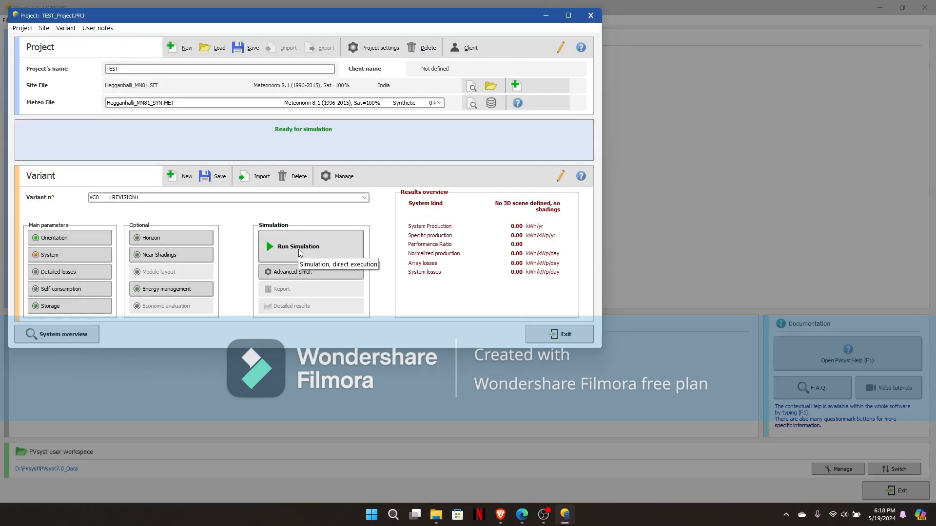
# Step: Run the simulation of the REVISION1 variant and review the predefined graphs available for its results
pyautogui.click(298, 250)
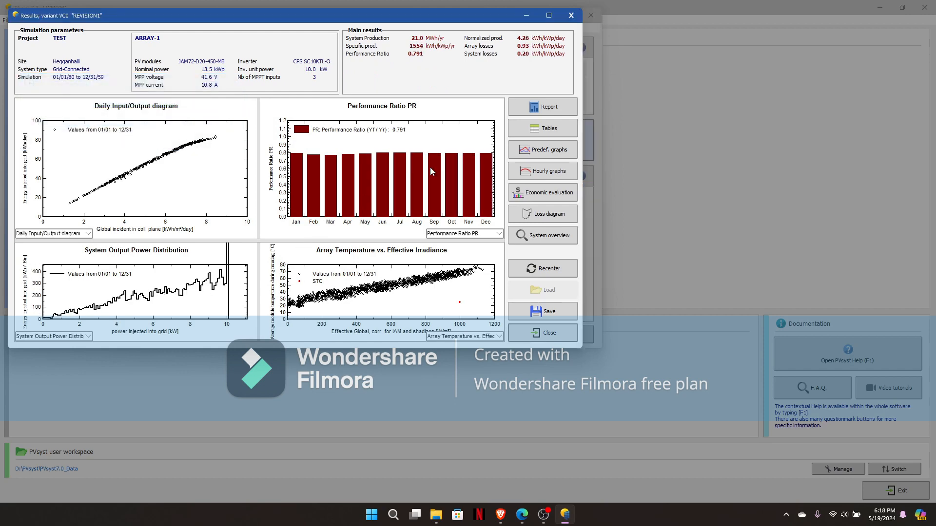
pyautogui.click(560, 151)
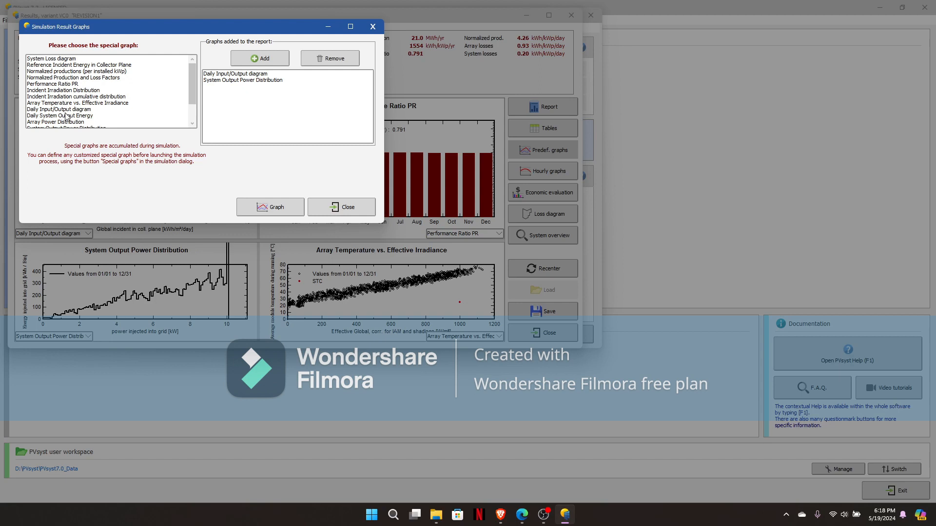
pyautogui.scroll(-2, 67, 117)
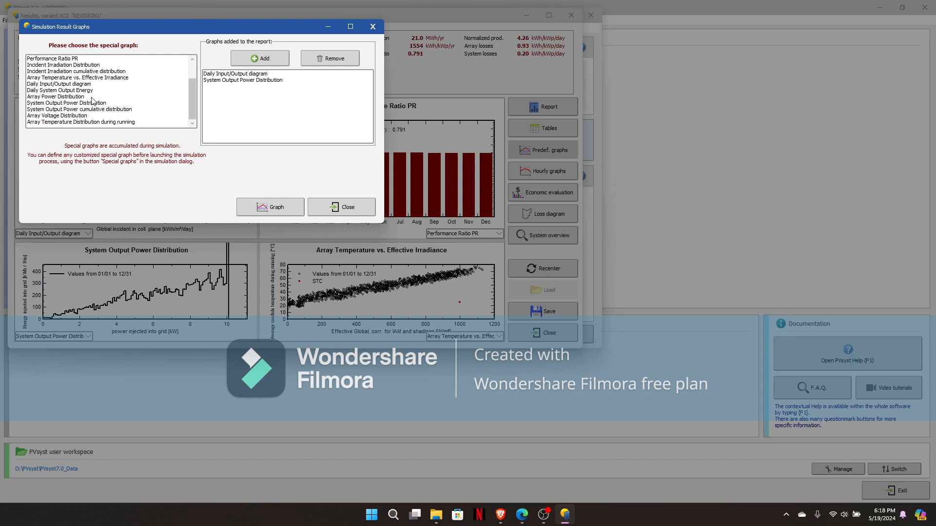
pyautogui.scroll(2, 67, 112)
pyautogui.click(62, 65)
pyautogui.click(62, 59)
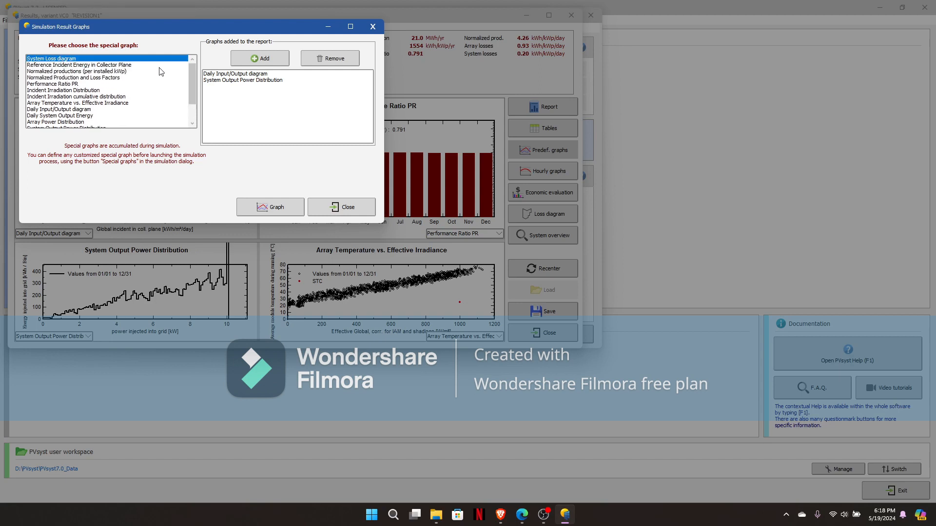
pyautogui.click(341, 208)
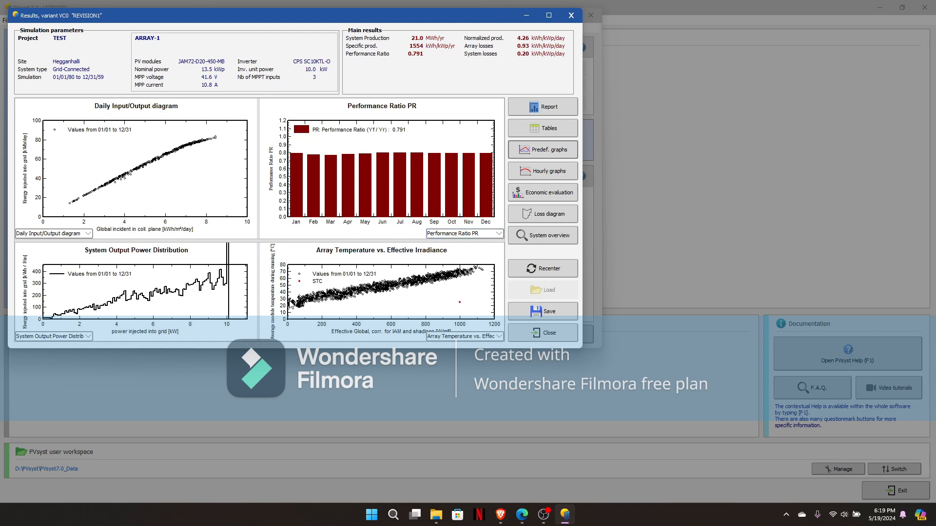
# Step: Save the simulation results under the existing REVISION1 variant and close the results
pyautogui.click(548, 312)
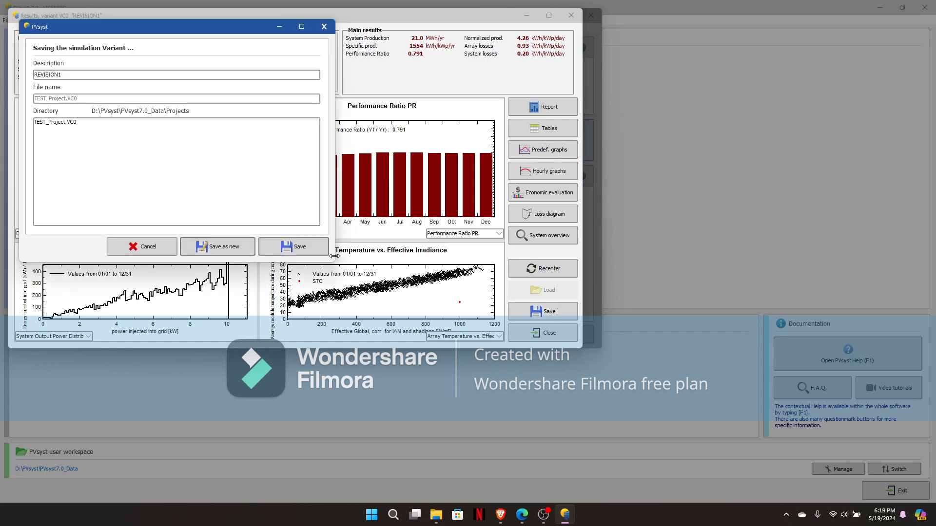
pyautogui.click(293, 246)
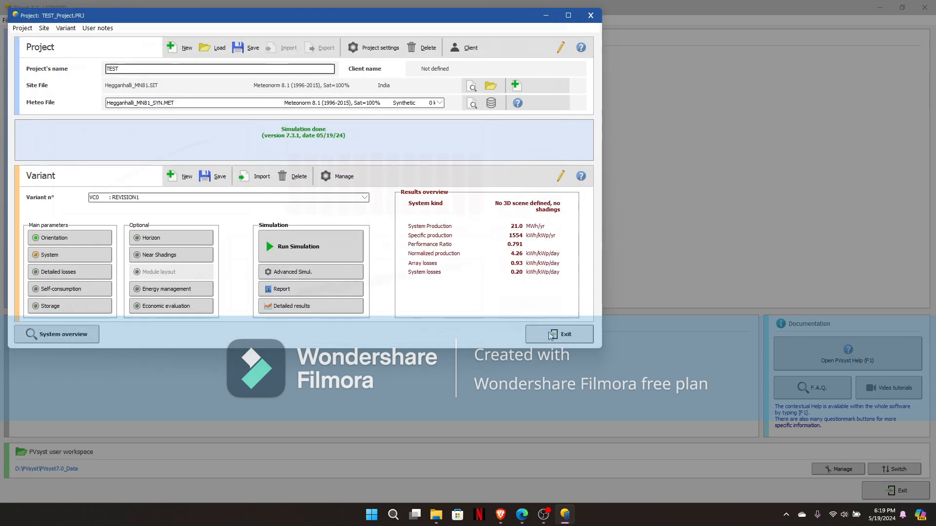
pyautogui.click(551, 335)
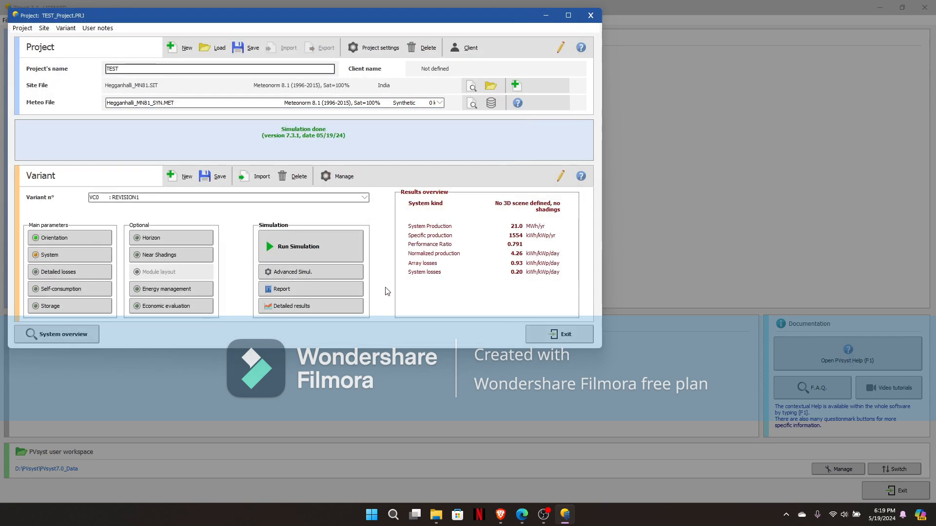
# Step: Open the REVISION1 simulation report and hide its warnings and errors panel
pyautogui.click(312, 288)
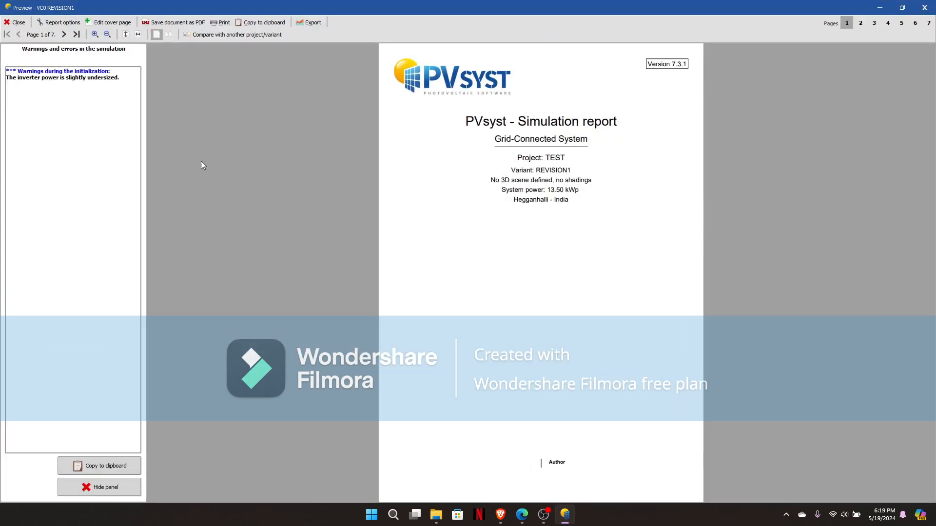
pyautogui.click(61, 34)
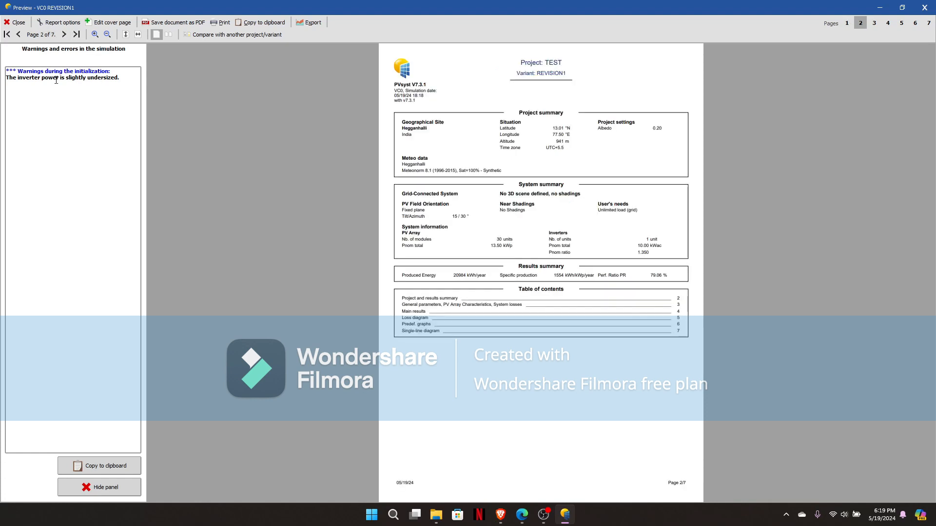
pyautogui.click(120, 488)
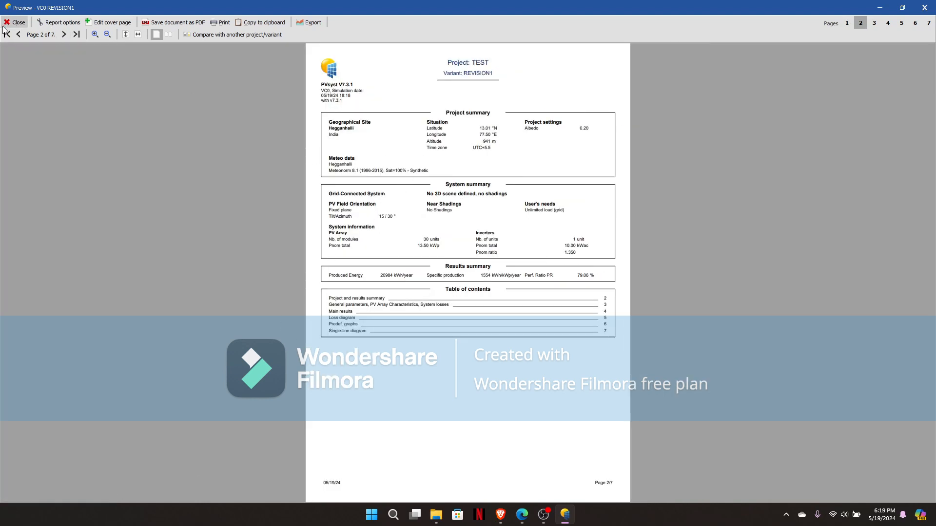
# Step: Examine the report from the cover page through the project summary, general parameters, main results and loss diagram
pyautogui.click(15, 36)
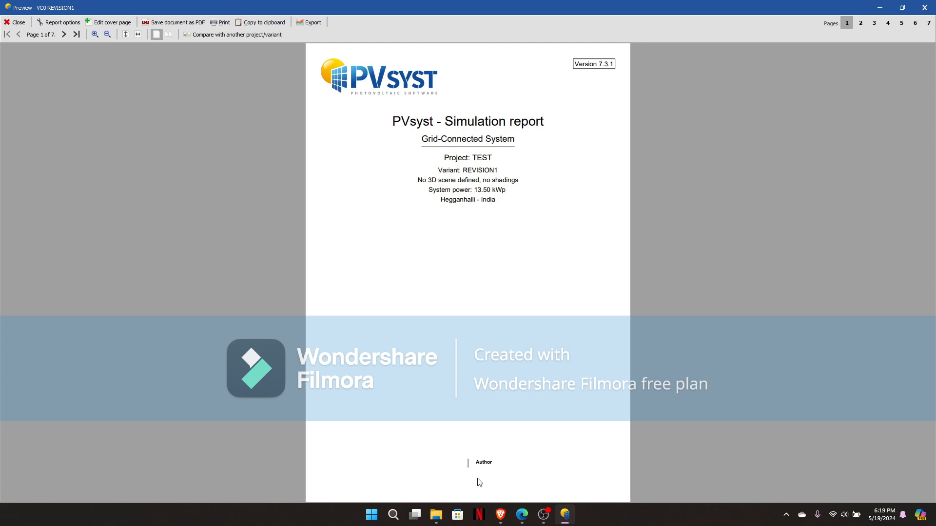
pyautogui.click(64, 34)
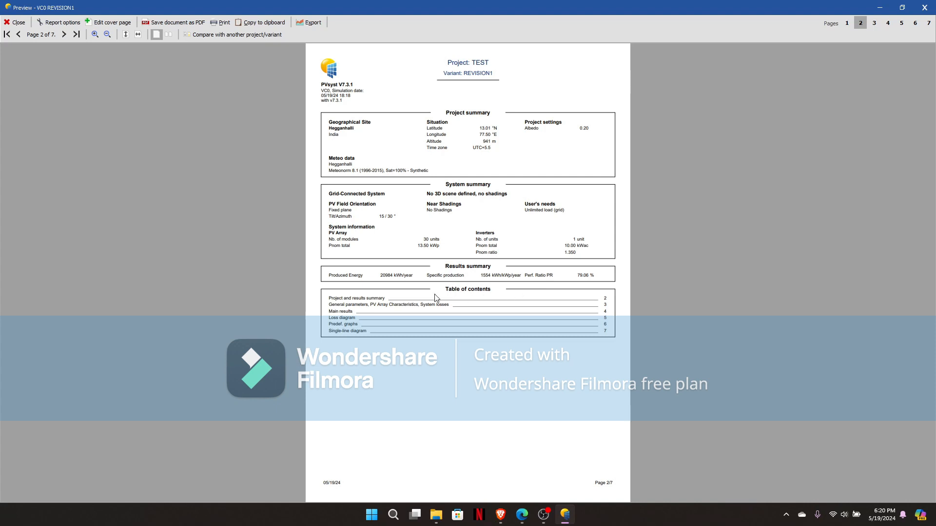
pyautogui.click(64, 35)
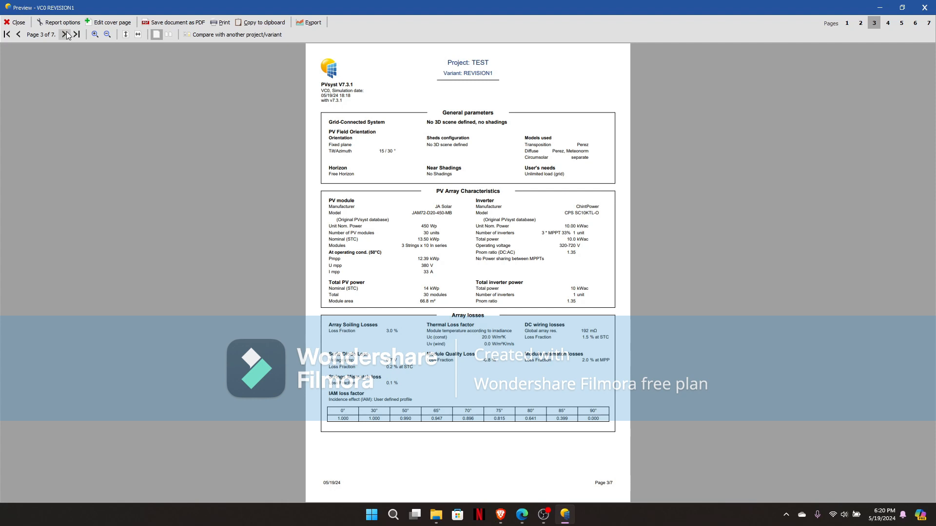
pyautogui.click(64, 34)
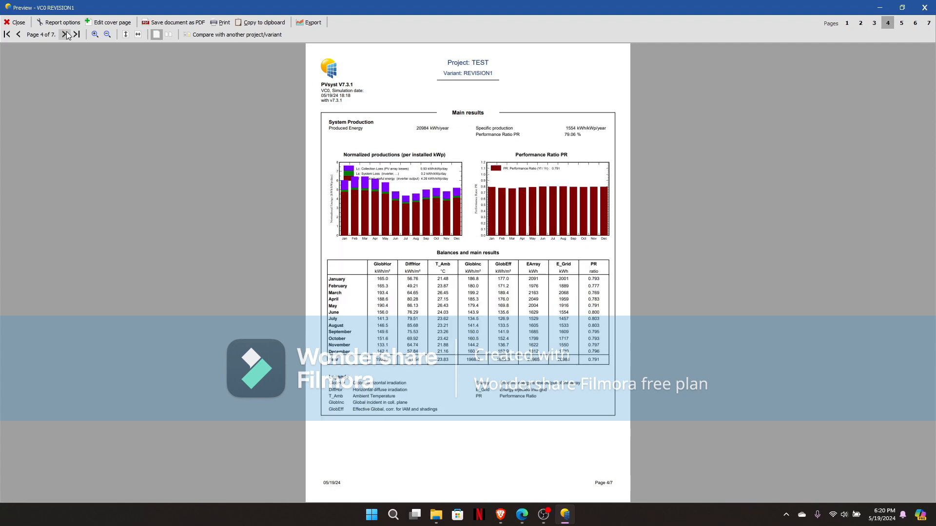
pyautogui.click(65, 34)
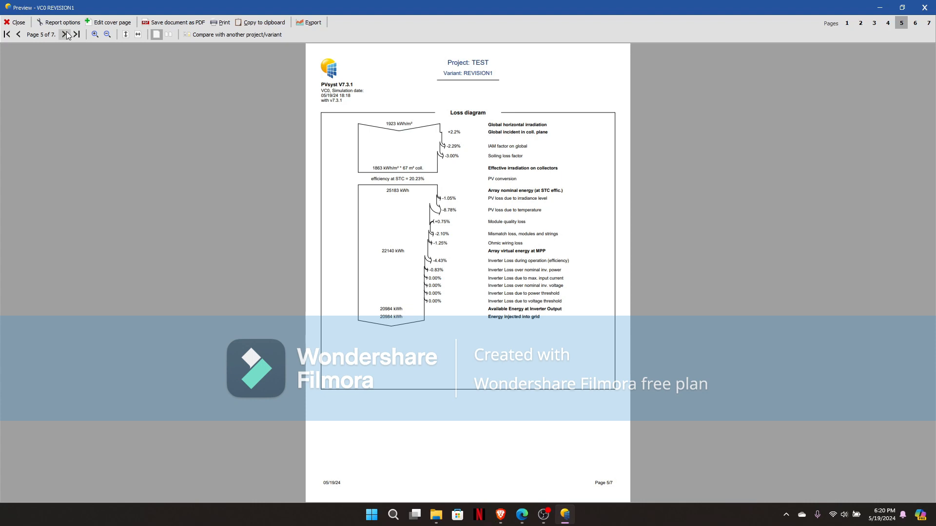